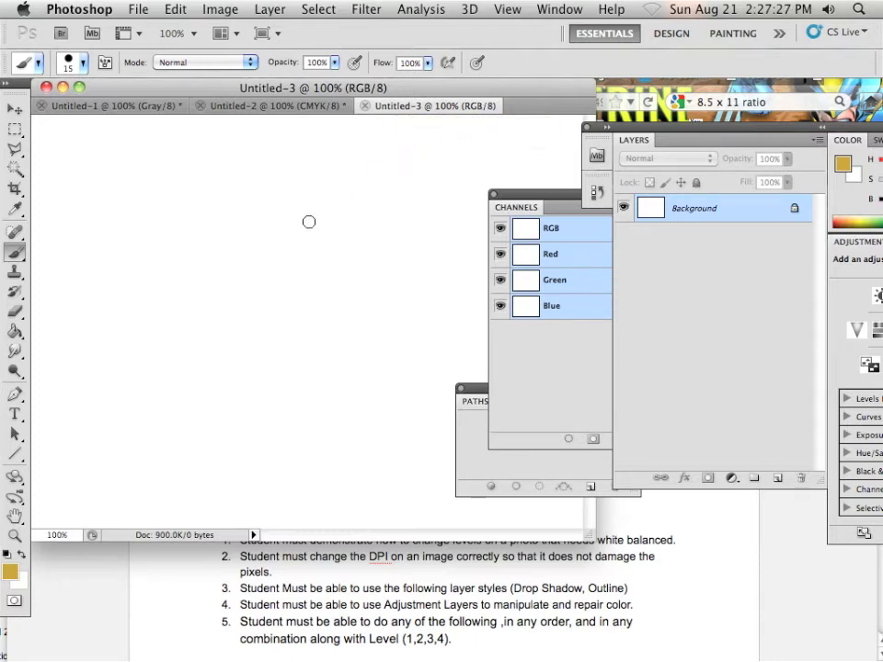
- Preview pure red (ff0000) for the foreground color, and switch it to pure green with the red value at 0
click(14, 576)
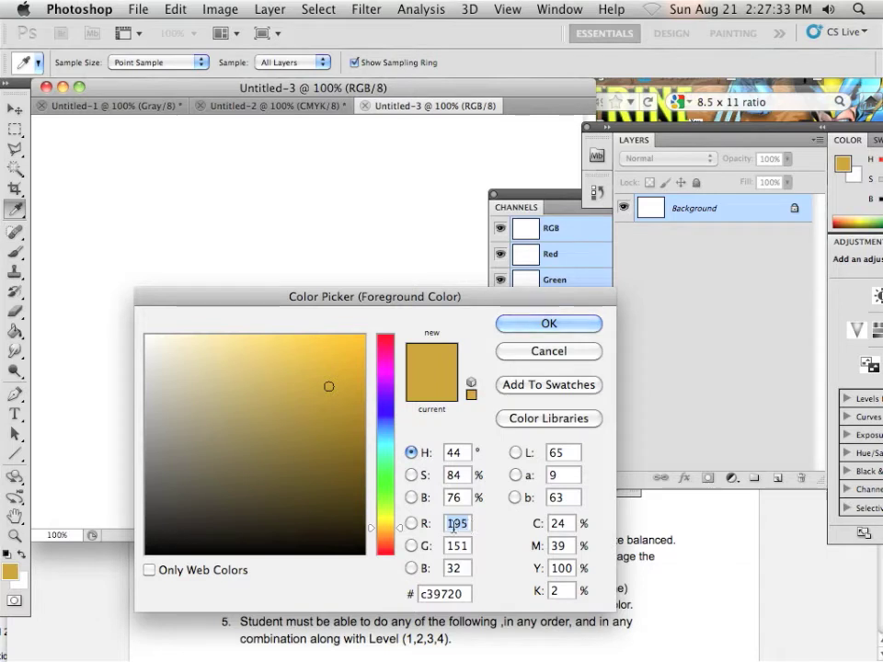
click(384, 330)
drag(344, 364, 382, 321)
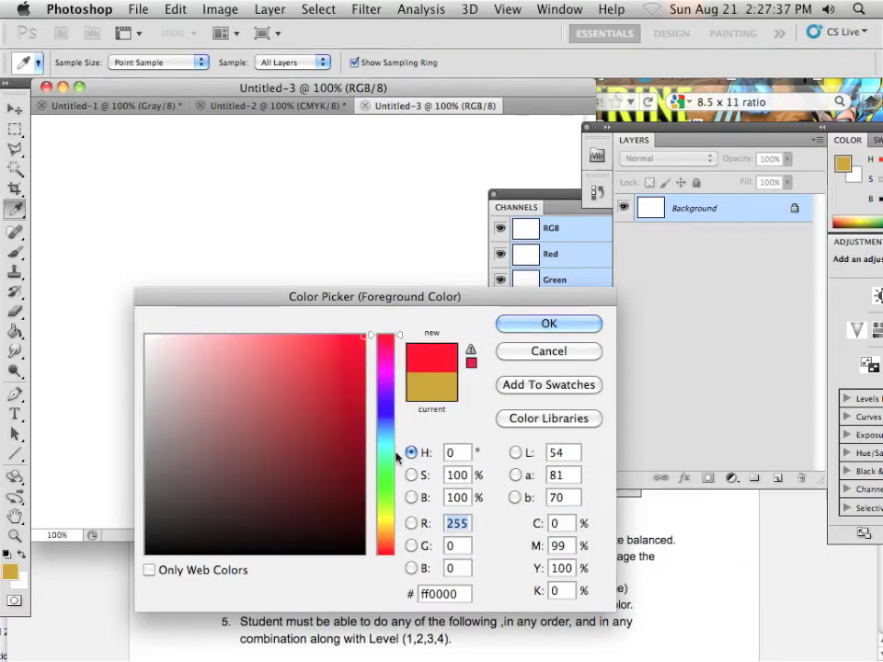
click(385, 483)
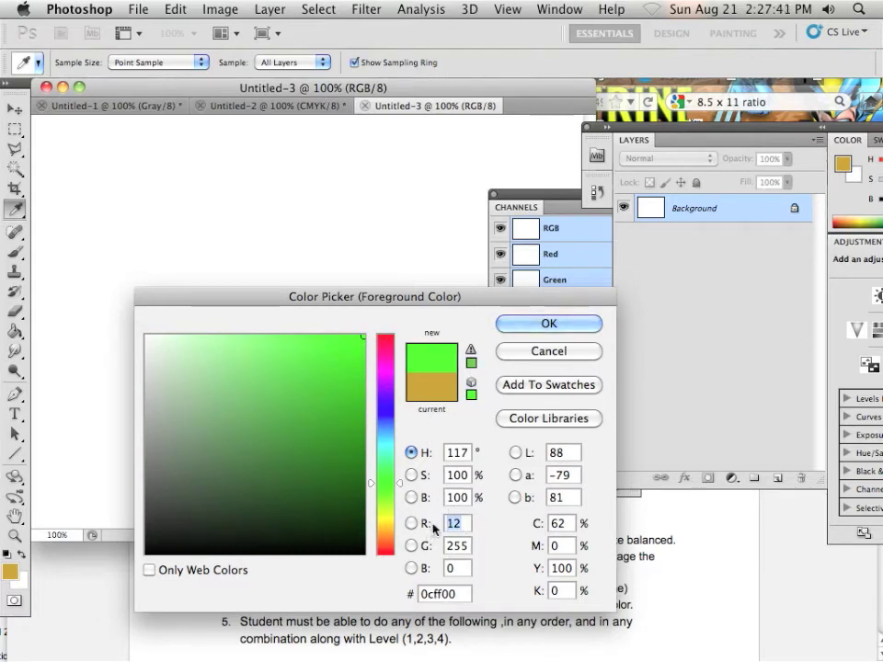
text(0)
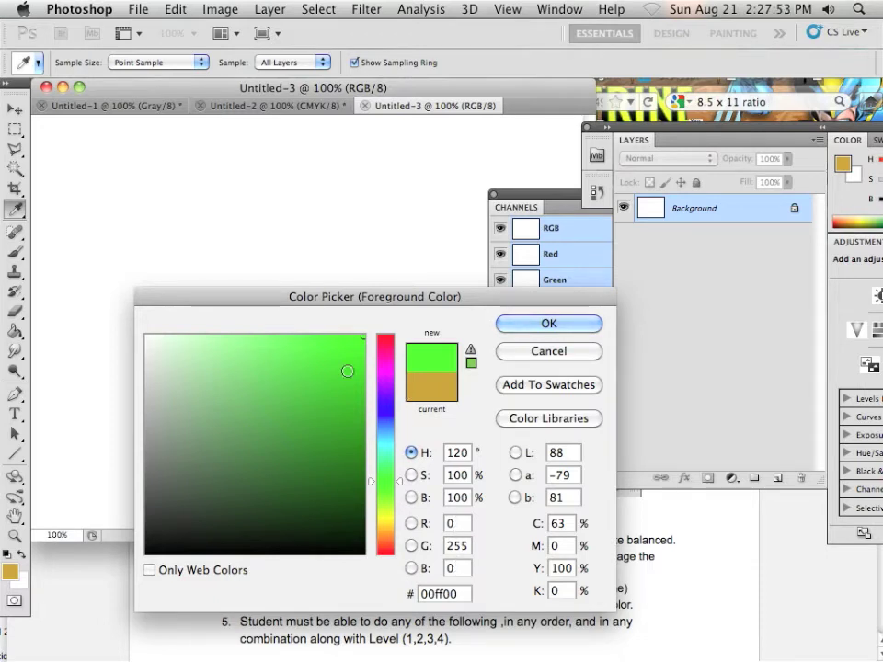
drag(350, 369, 359, 335)
click(141, 181)
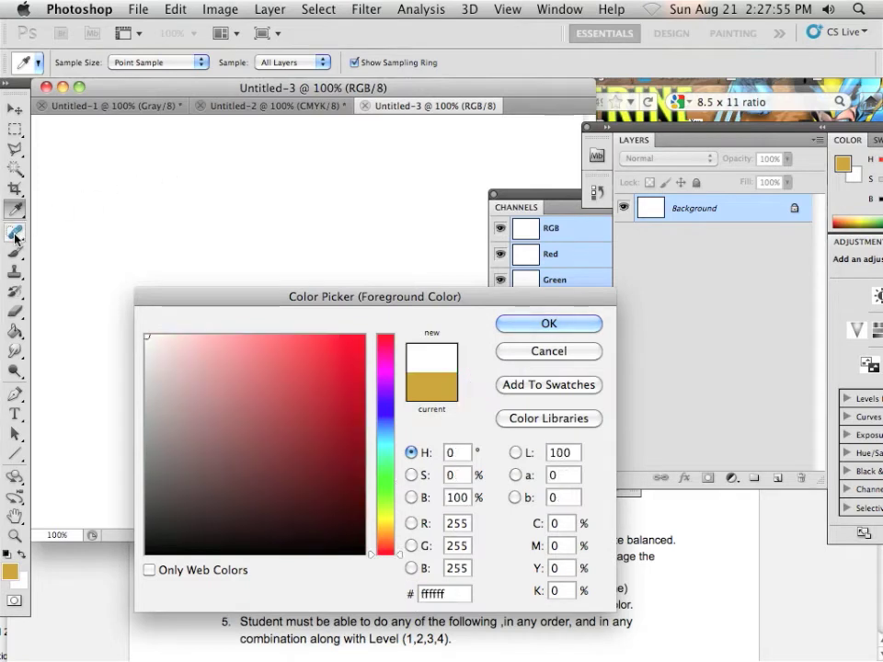
drag(384, 481, 384, 467)
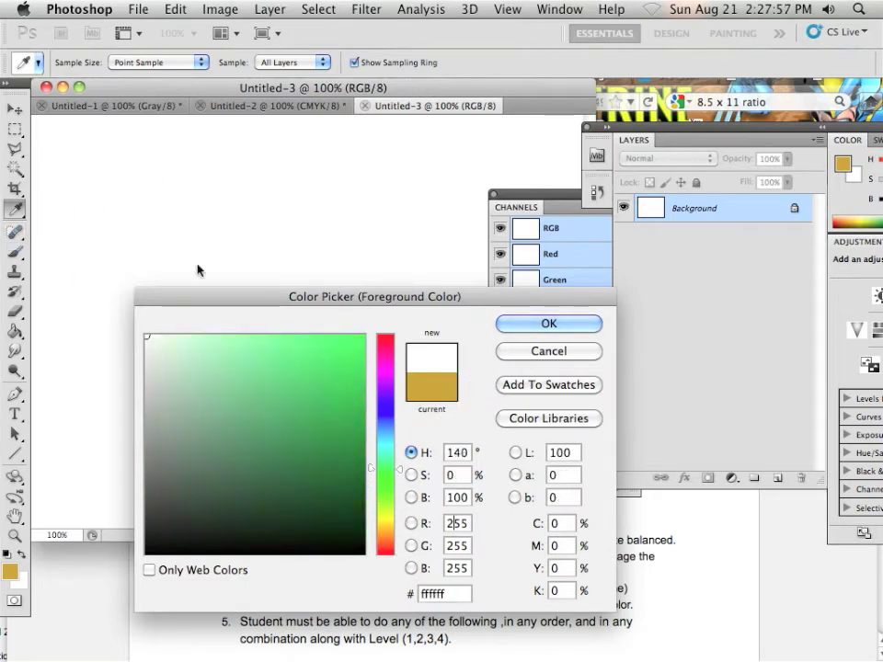
click(135, 185)
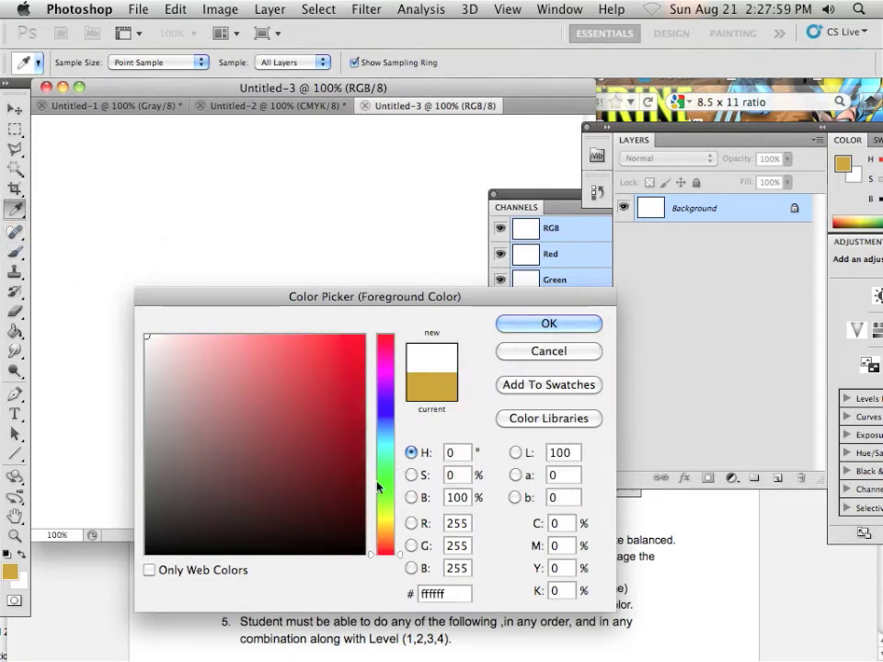
- Set the foreground color to bright green (00ff12) and brush a wavy vertical stroke on the left half of the canvas
mouse_move(379, 484)
mouse_down()
mouse_move(381, 493)
mouse_move(381, 485)
mouse_up()
click(356, 340)
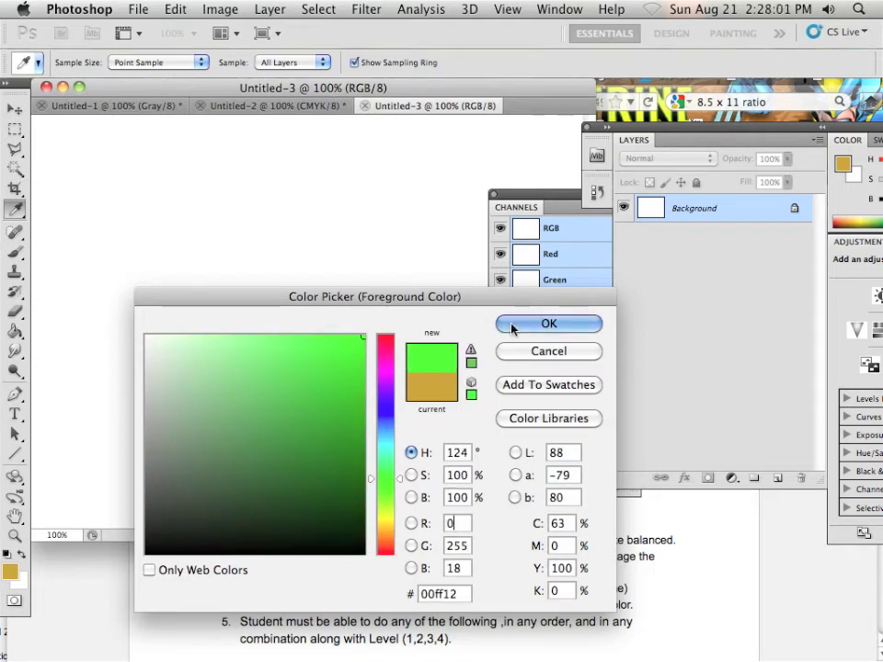
click(549, 324)
key(b)
mouse_move(166, 214)
mouse_down()
mouse_move(205, 182)
mouse_move(188, 428)
mouse_up()
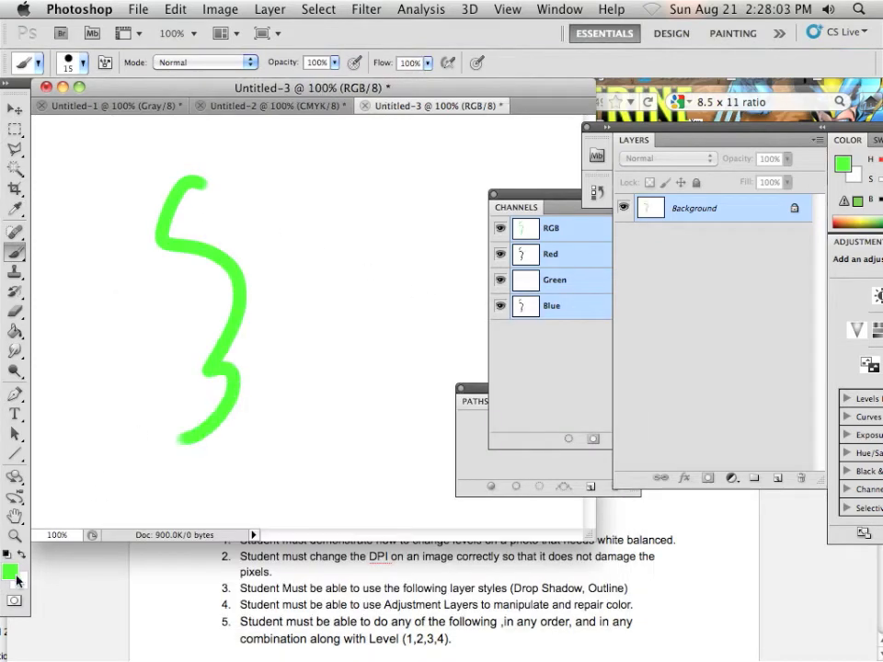
- Set the foreground color to pinkish red (ee0749) and brush a second wavy vertical stroke beside the green one
click(10, 572)
drag(393, 402, 358, 349)
click(503, 323)
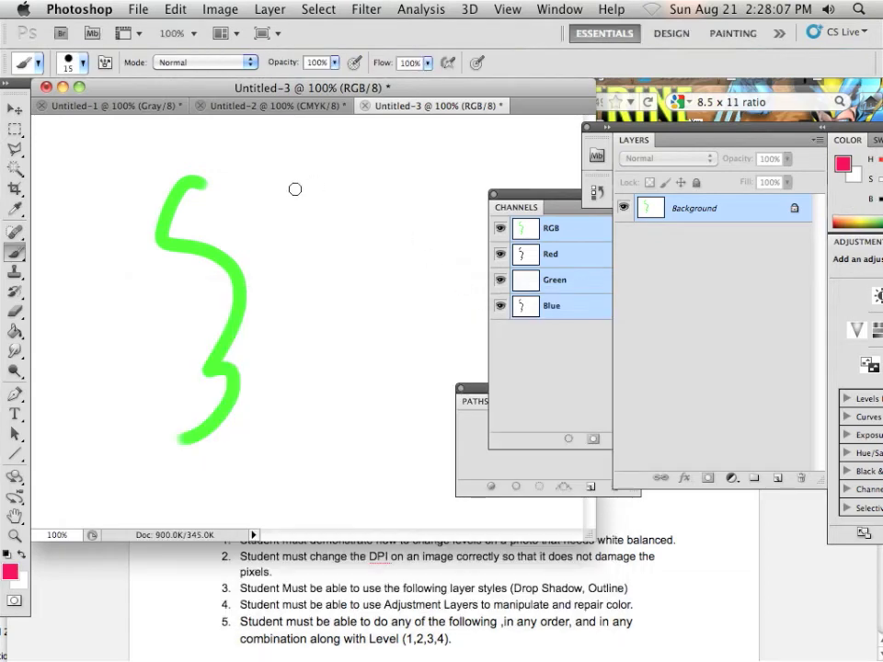
mouse_move(294, 187)
mouse_down()
mouse_move(340, 315)
mouse_move(320, 472)
mouse_move(287, 464)
mouse_up()
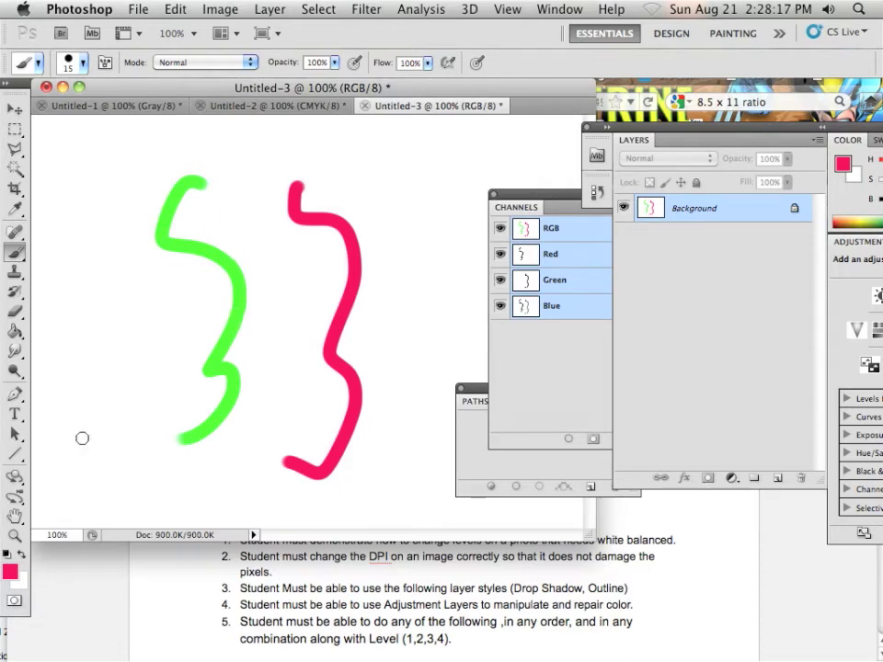
click(9, 571)
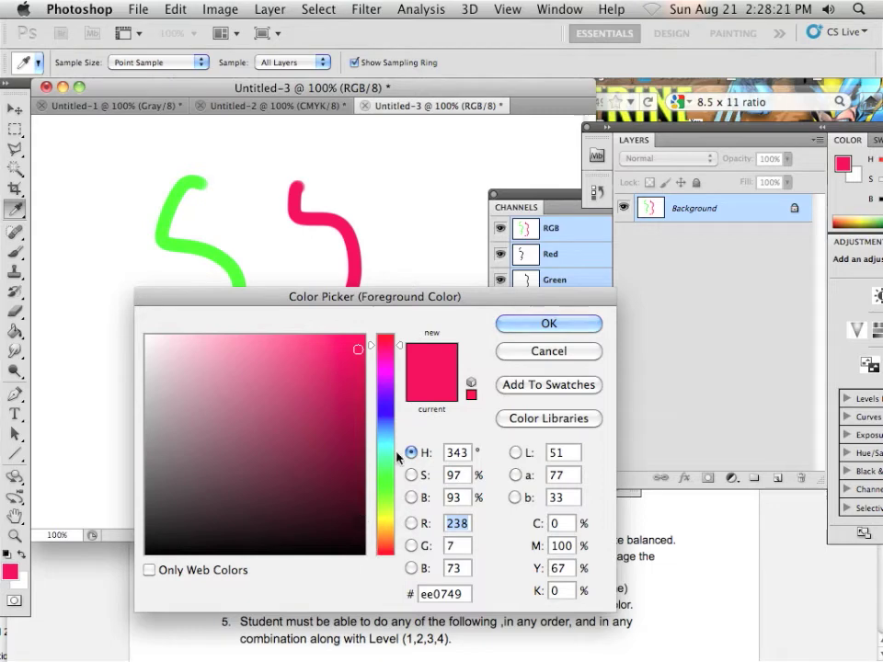
click(542, 351)
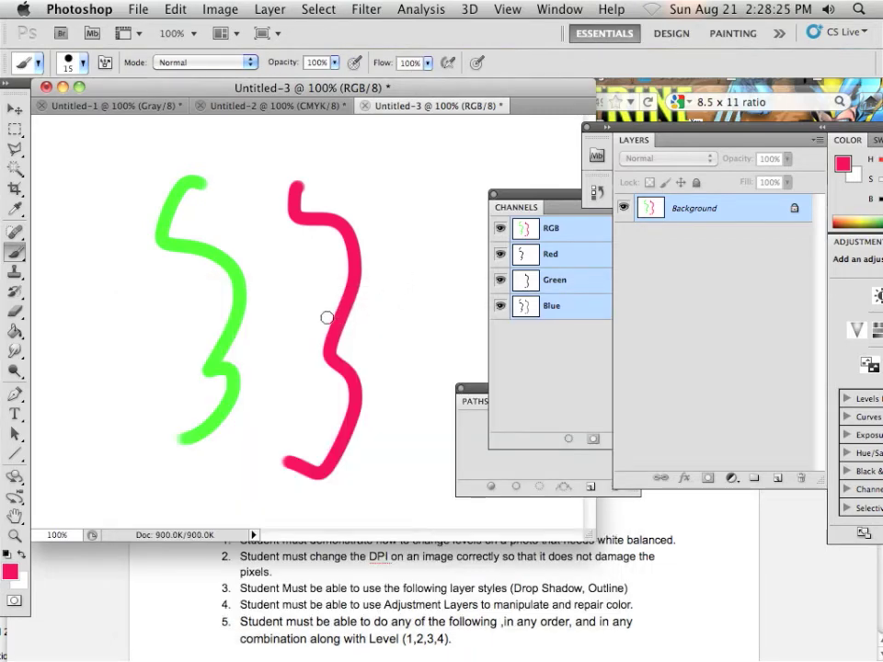
- Convert the image to CMYK Color mode, accepting the U.S. Web Coated (SWOP) v2 profile
click(221, 9)
mouse_move(221, 32)
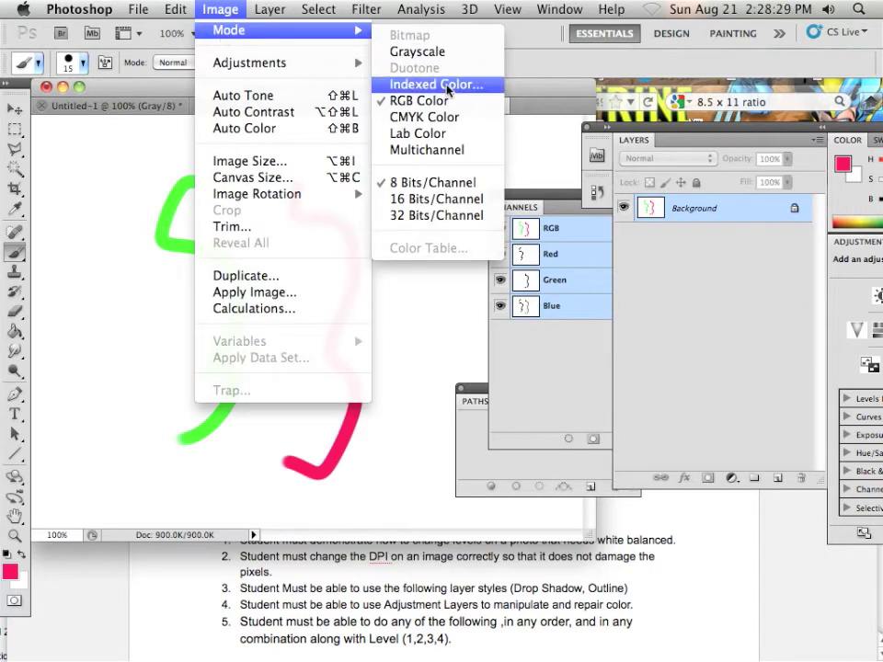
click(397, 113)
drag(378, 138, 465, 163)
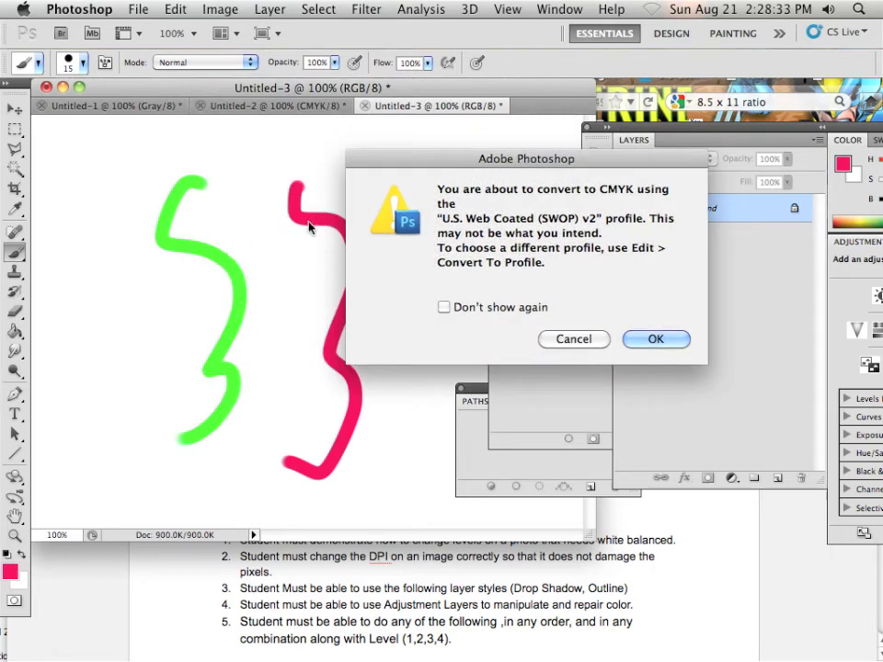
click(655, 339)
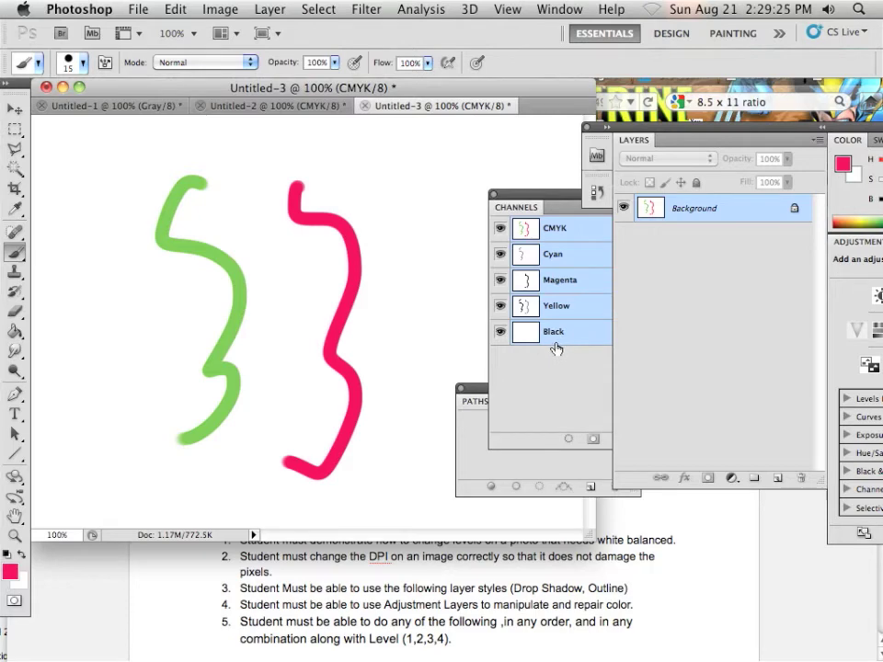
- Convert the image to Lab Color mode and move the Channels panel so its full width shows
click(226, 17)
mouse_move(237, 33)
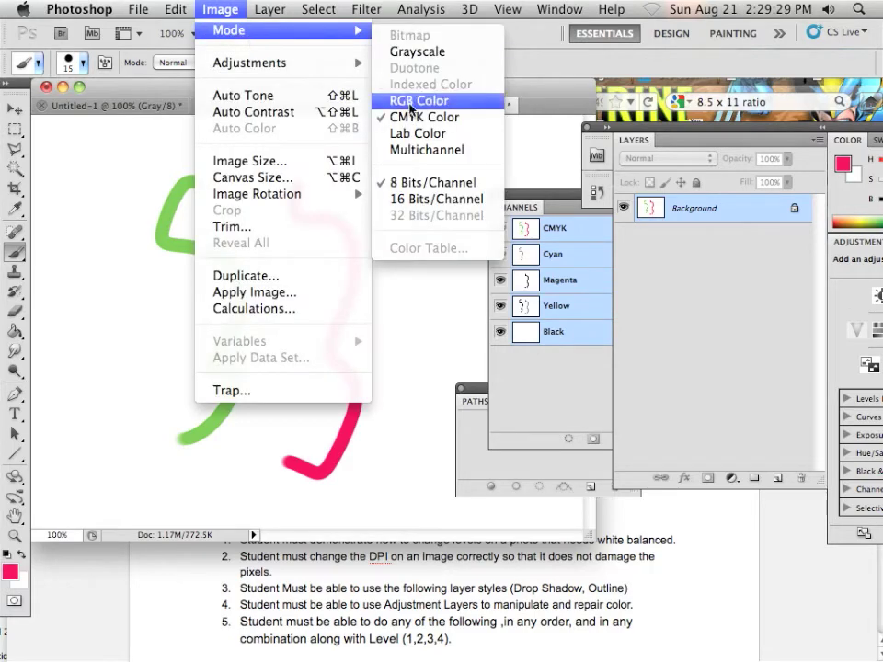
key(Escape)
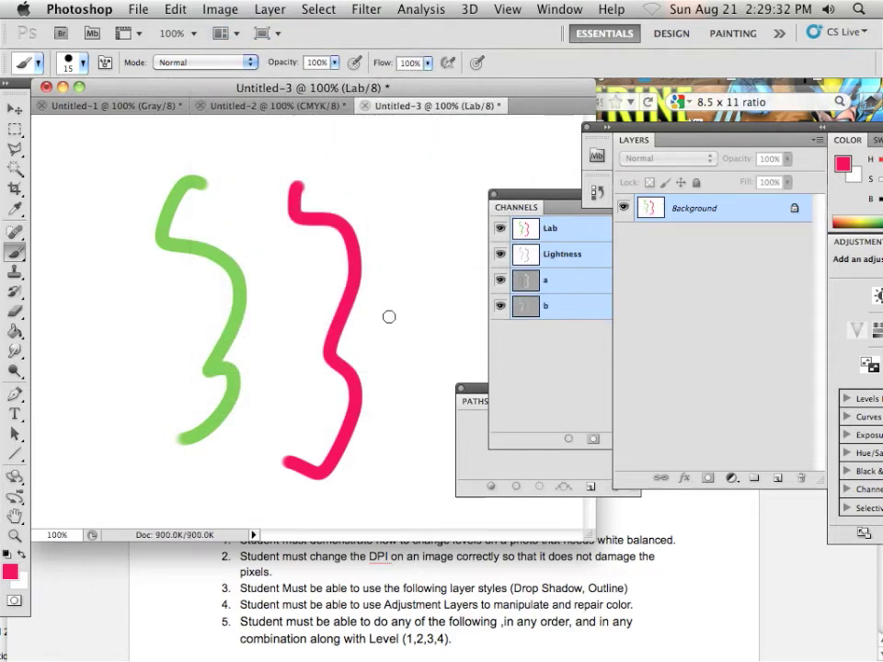
drag(529, 206, 419, 194)
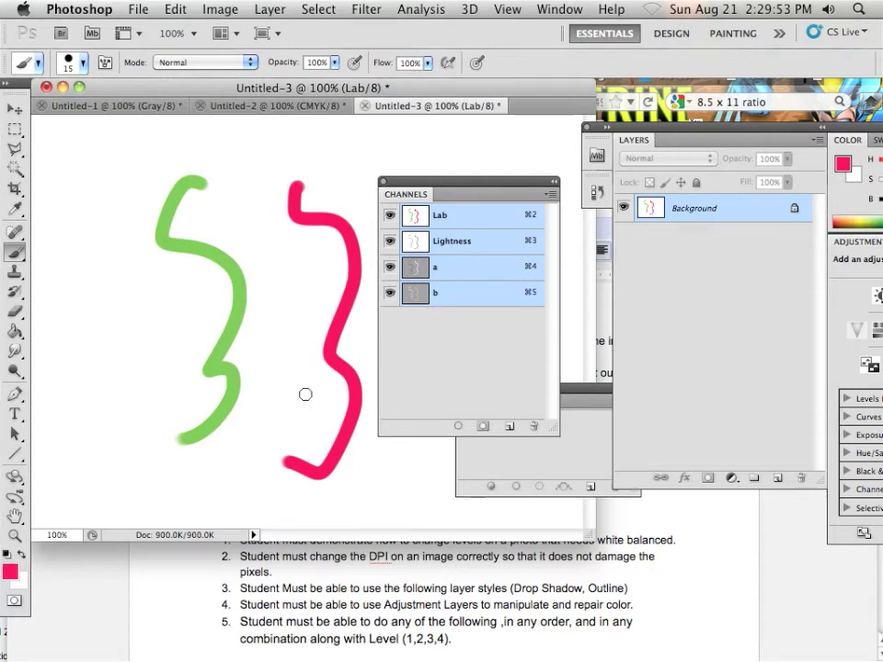
- Set the foreground color to bright blue (0018ff) and brush a looping stroke between the green and red ones
click(8, 571)
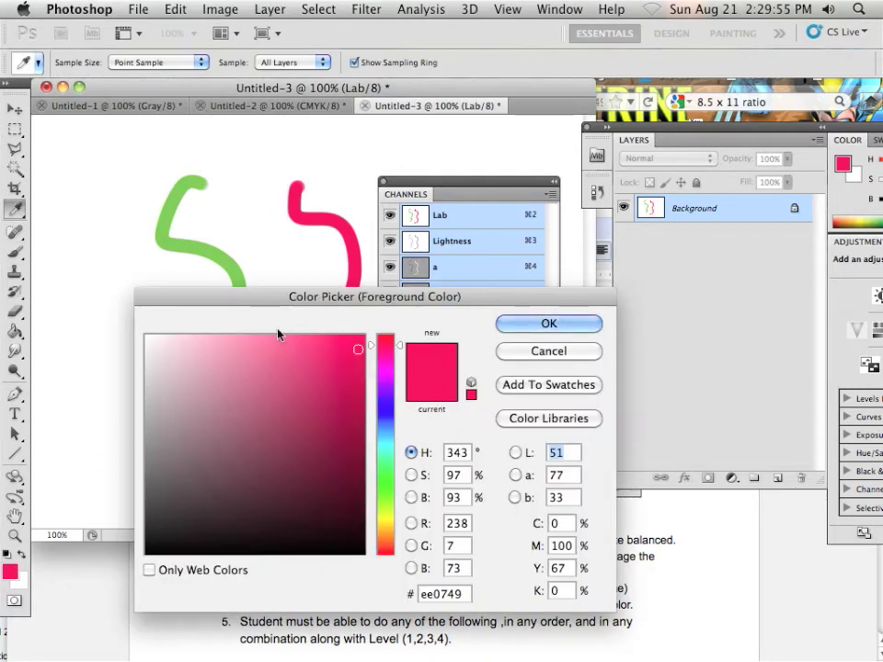
drag(387, 407, 387, 411)
drag(359, 354, 365, 333)
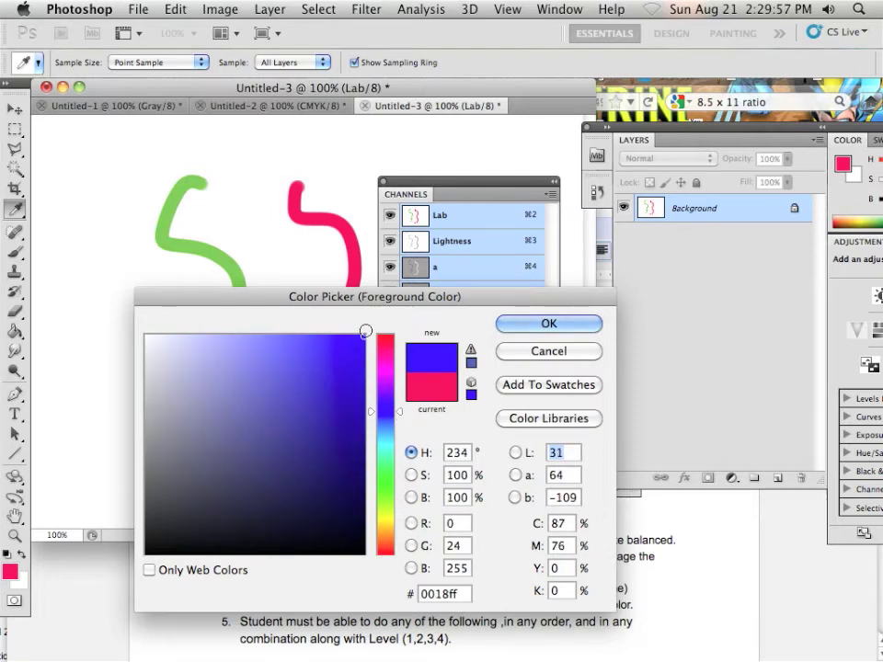
click(534, 321)
mouse_move(264, 232)
mouse_down()
mouse_move(291, 438)
mouse_move(259, 464)
mouse_move(236, 466)
mouse_move(280, 302)
mouse_move(267, 206)
mouse_move(281, 313)
mouse_up()
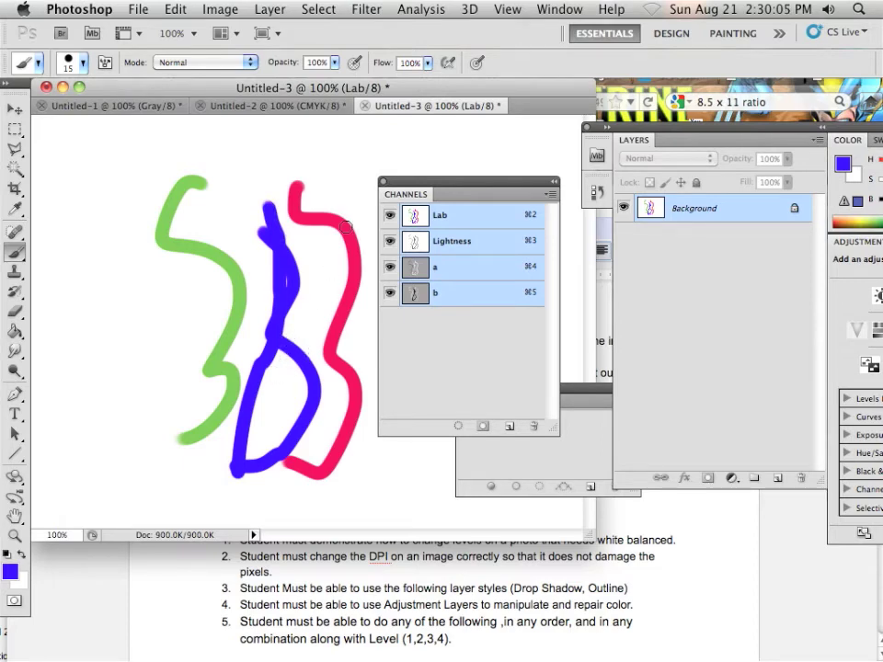
- View the Lightness and b channels individually, and return to the Lab composite
click(485, 249)
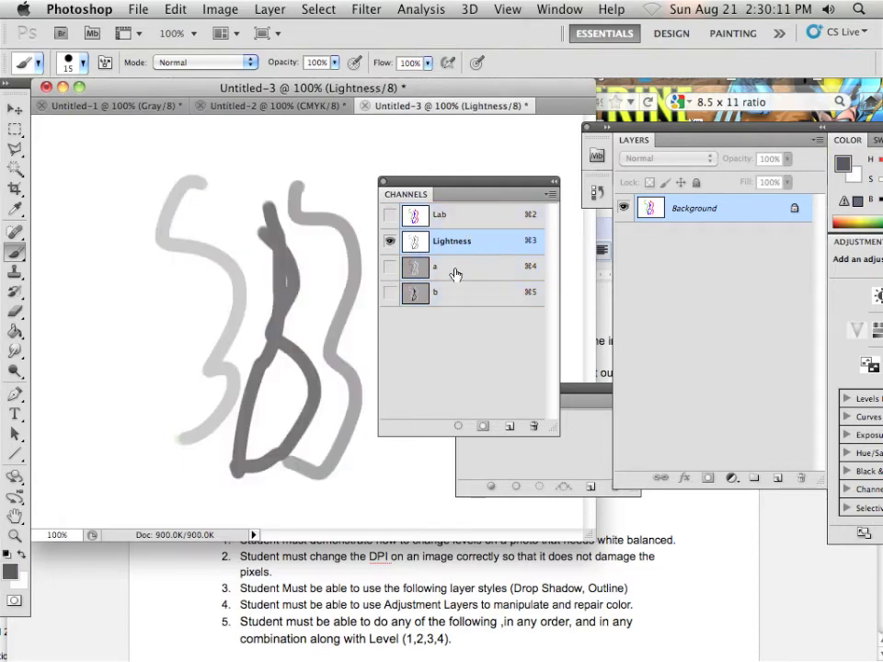
click(471, 293)
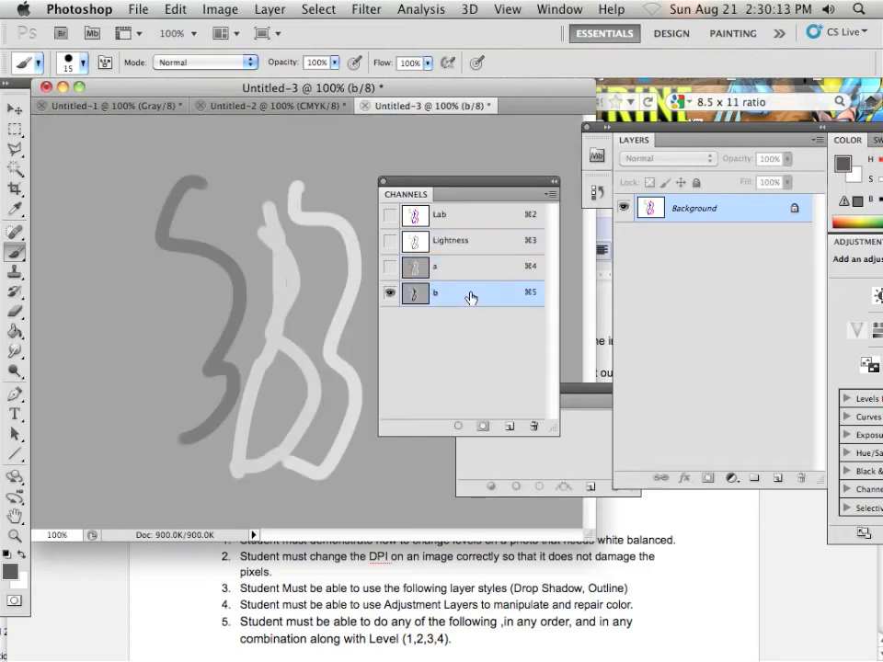
key(super+2)
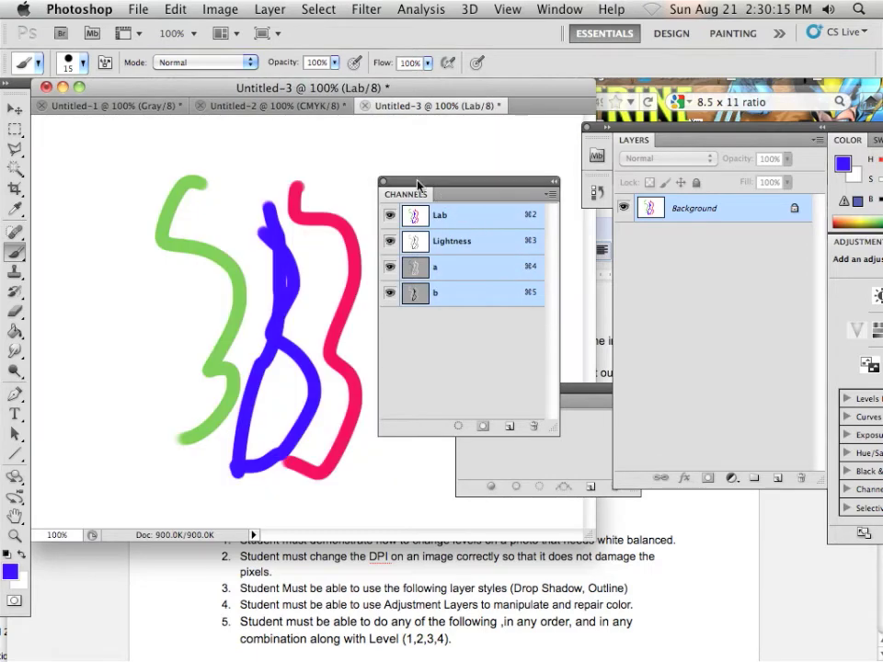
- Try a Brightness/Contrast adjustment on the image with brightness at -16 and at 15, and cancel it
click(206, 9)
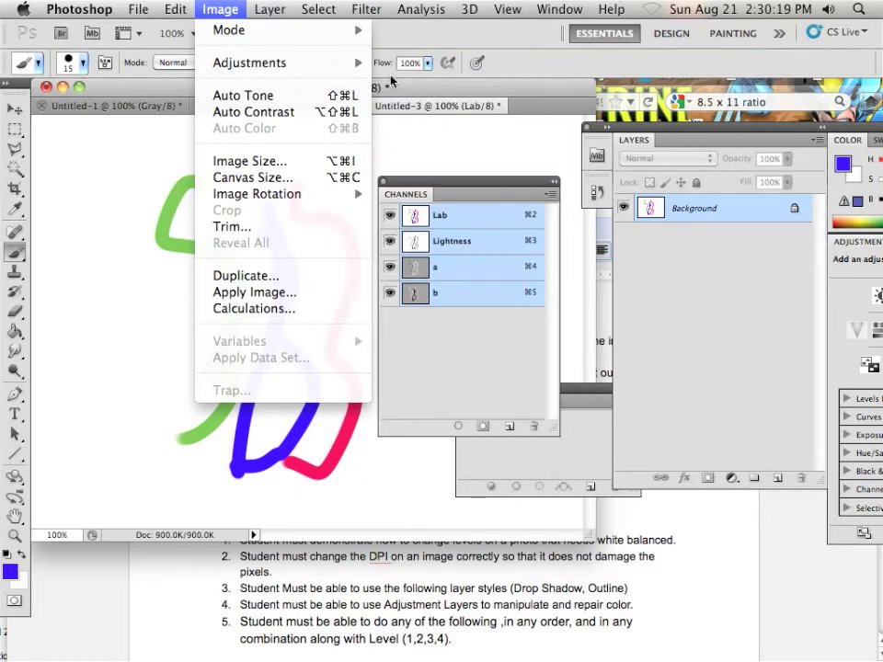
mouse_move(363, 68)
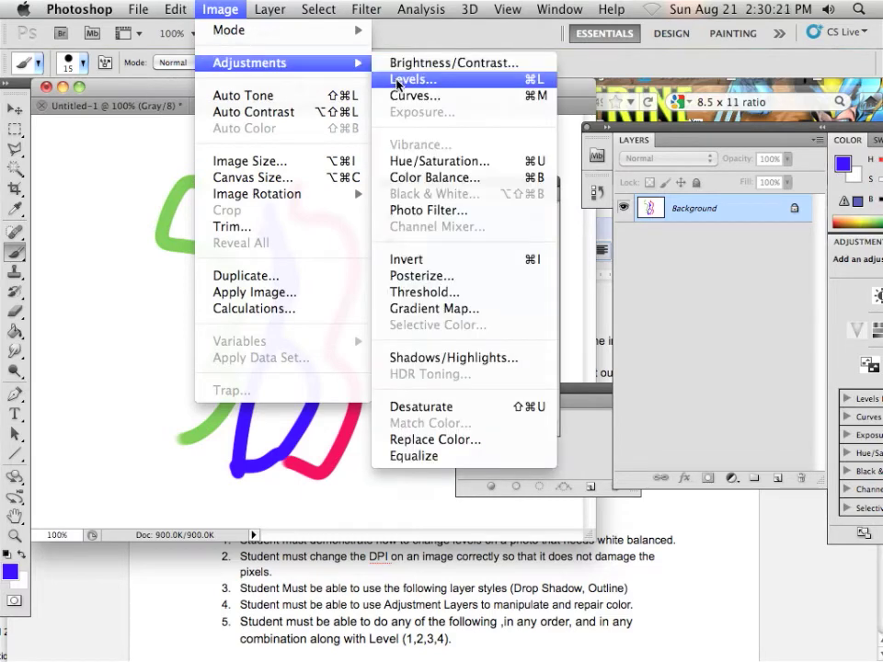
click(453, 62)
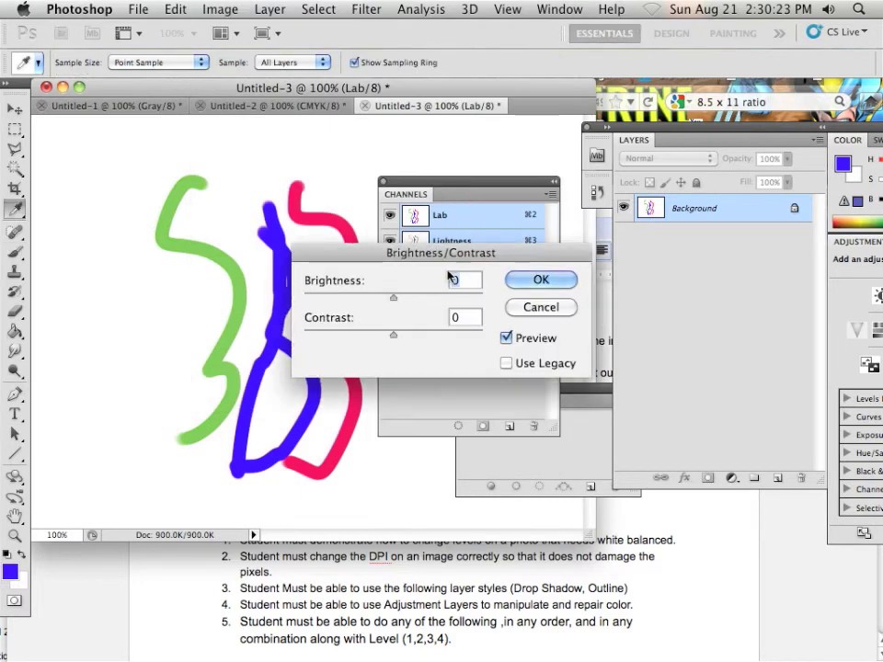
drag(414, 260, 623, 267)
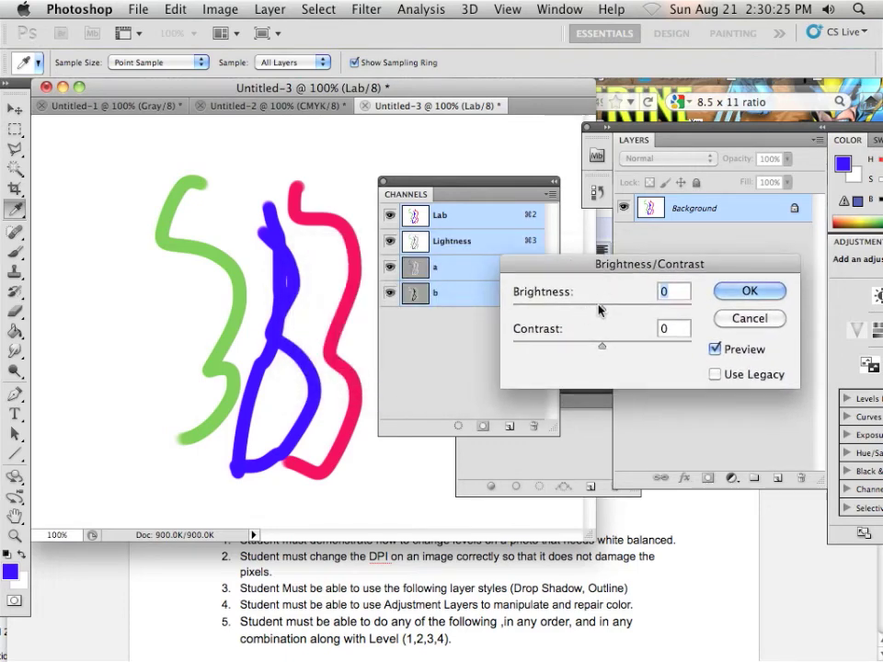
mouse_move(603, 308)
mouse_down()
mouse_move(545, 310)
mouse_move(688, 330)
mouse_move(604, 319)
mouse_up()
drag(597, 319, 591, 309)
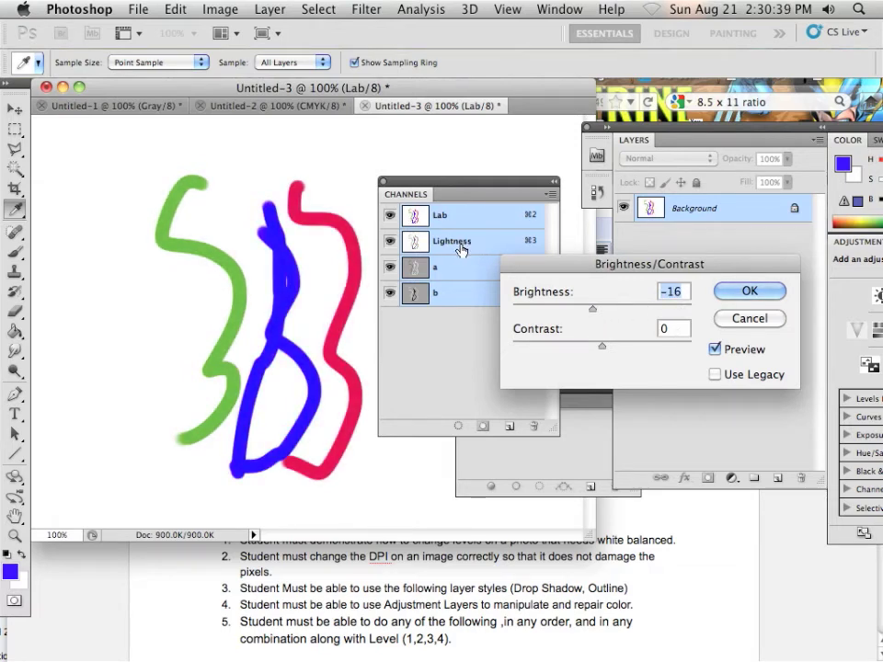
drag(593, 309, 610, 309)
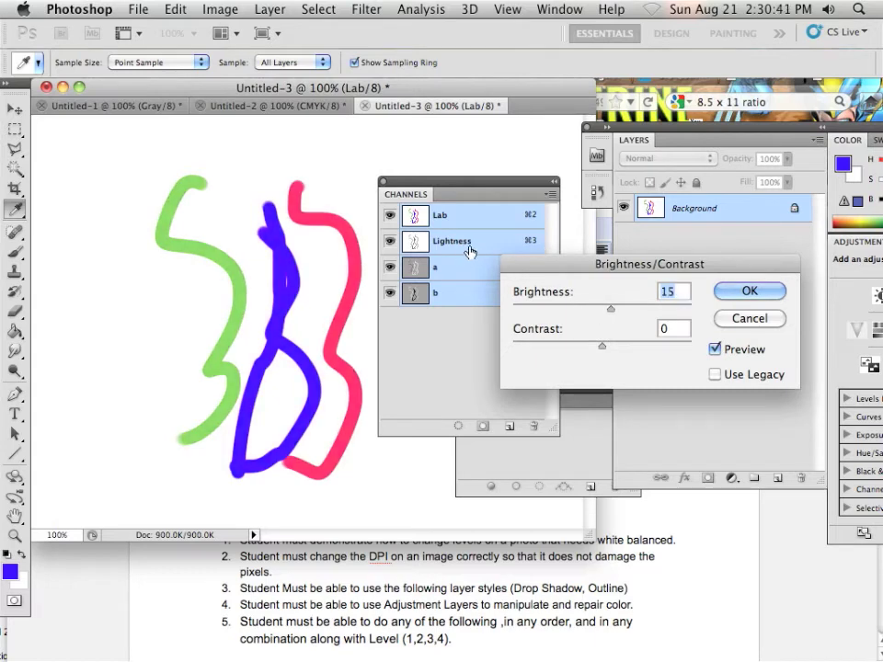
click(718, 320)
- Open a Curves adjustment, move its dialog off the strokes, and bend the Lightness curve down to output 38 at input 48
click(230, 8)
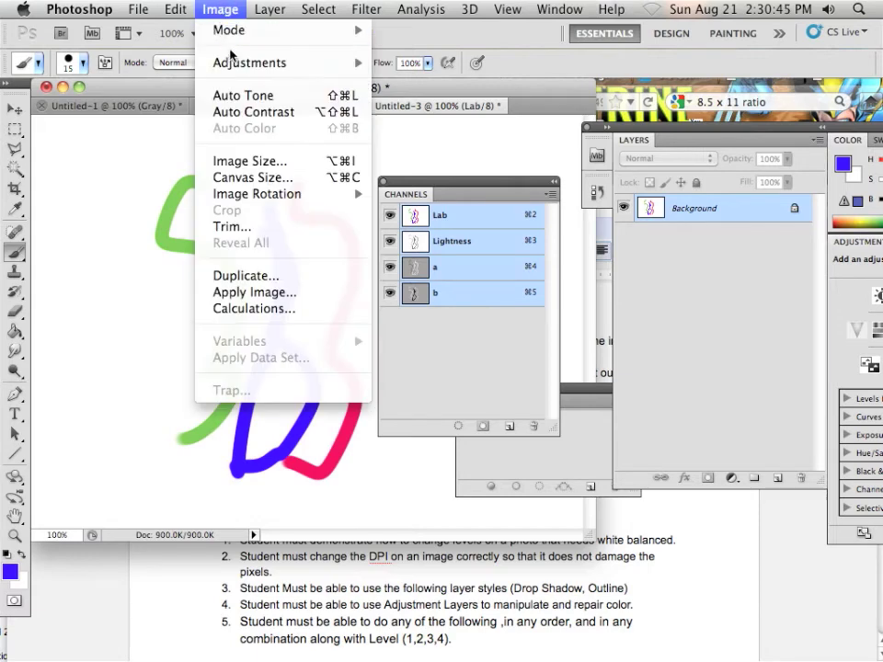
mouse_move(234, 63)
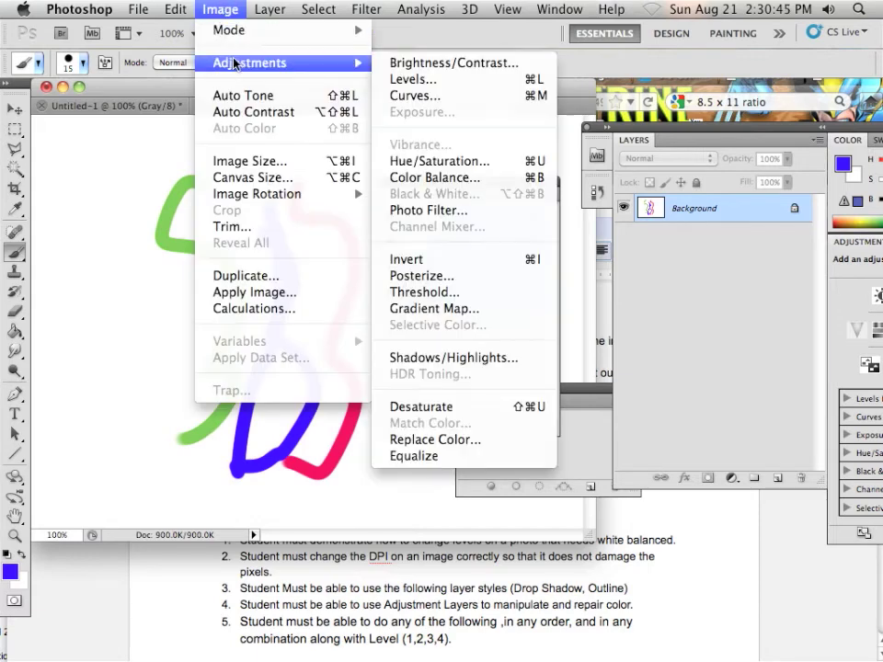
click(418, 96)
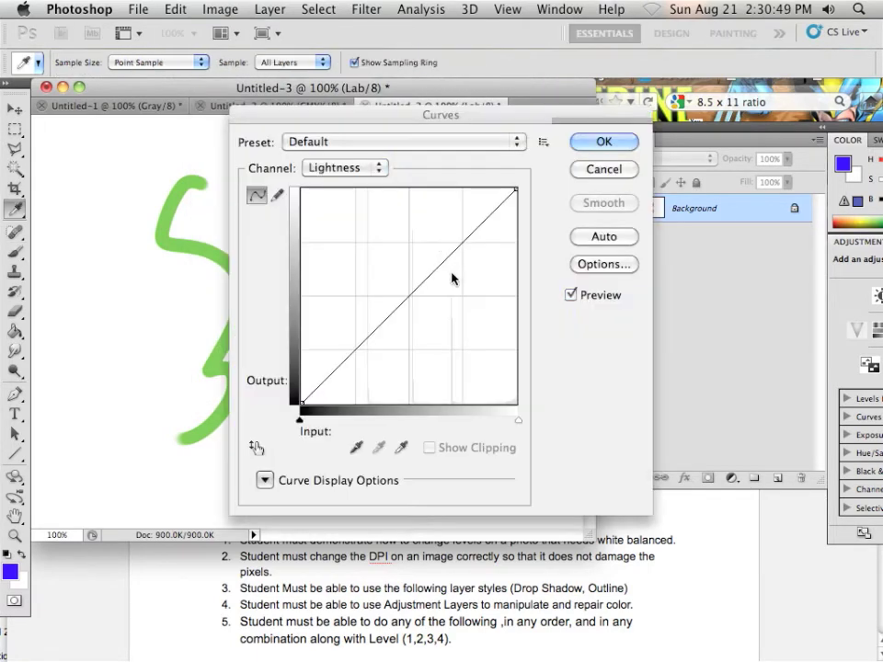
drag(419, 117, 620, 168)
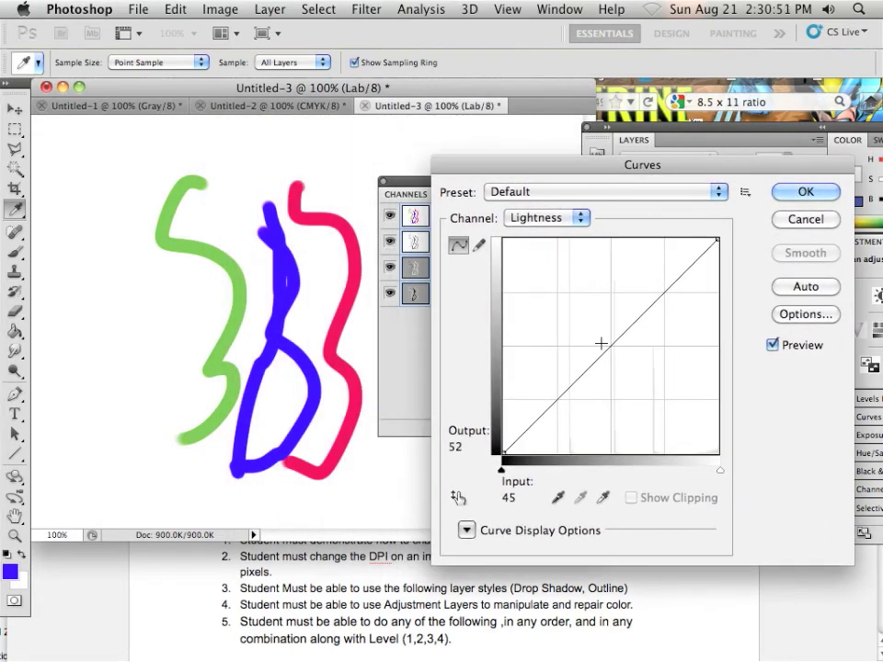
drag(600, 345, 605, 369)
- On the a channel's curve, move the black point to input -43 and the white point to input 38
click(577, 217)
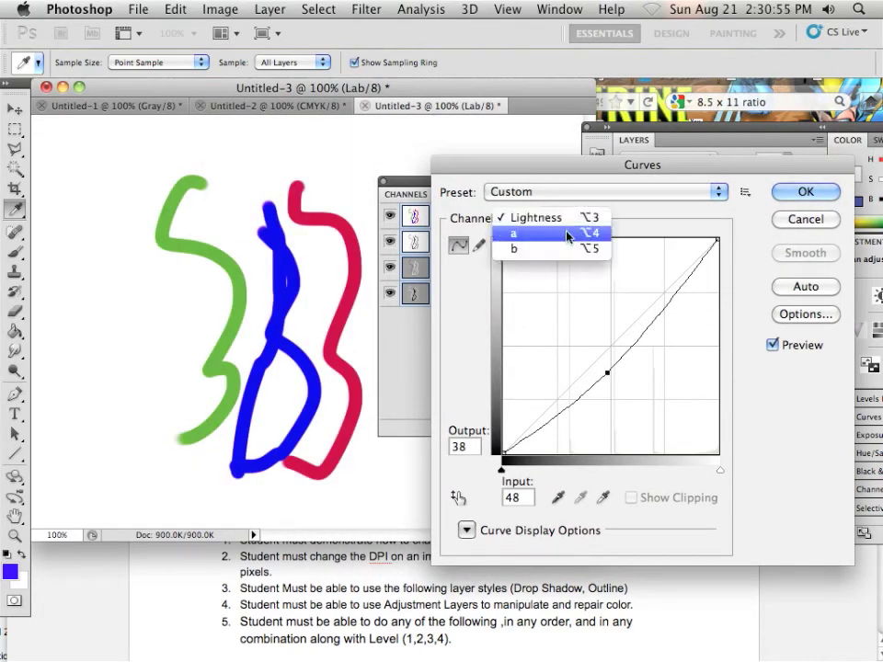
click(571, 233)
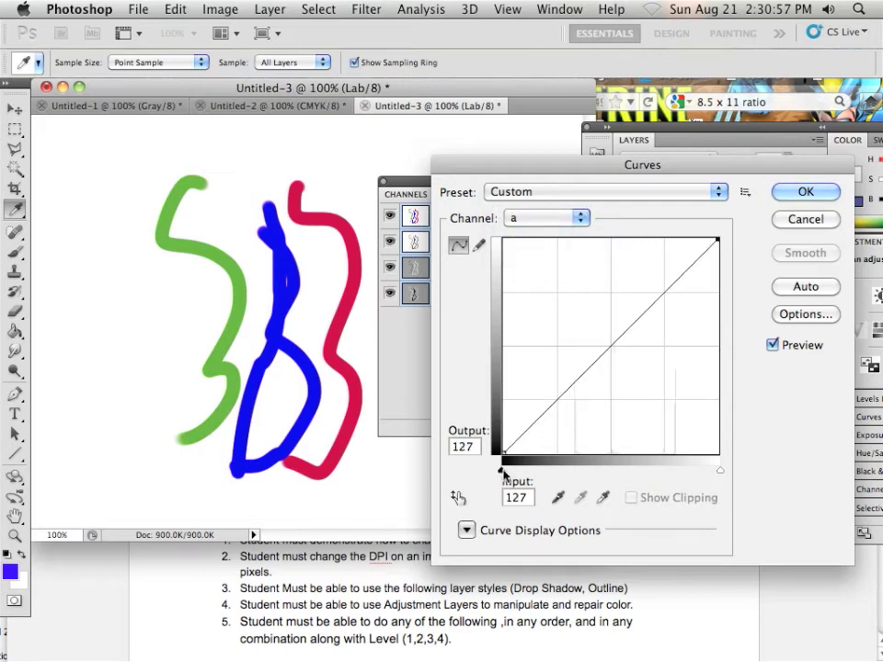
drag(503, 471, 574, 471)
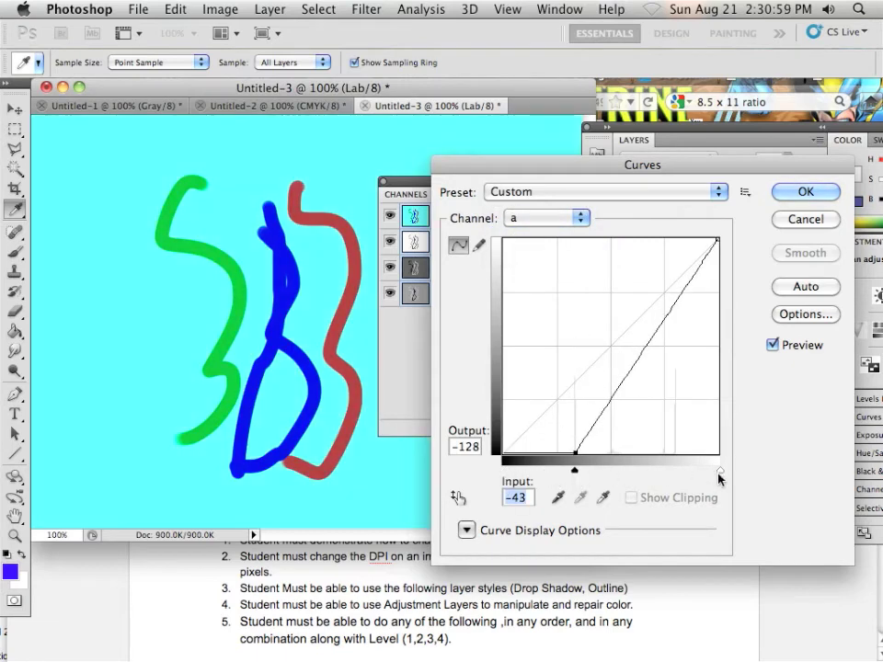
drag(720, 470, 643, 469)
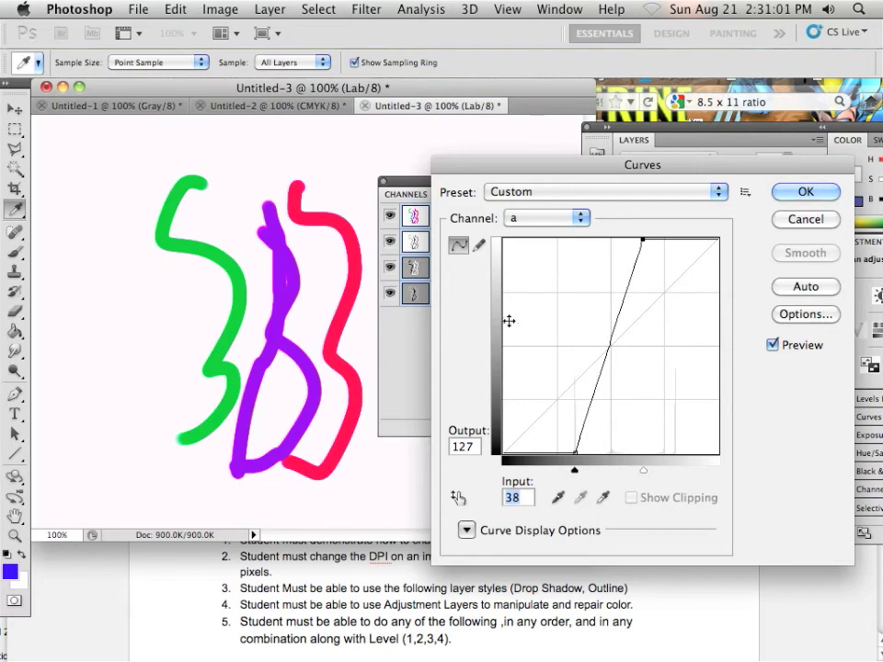
- On the b channel's curve, move the black point to input -45 and the white point to input 28, and apply the Curves adjustment
click(533, 218)
click(538, 235)
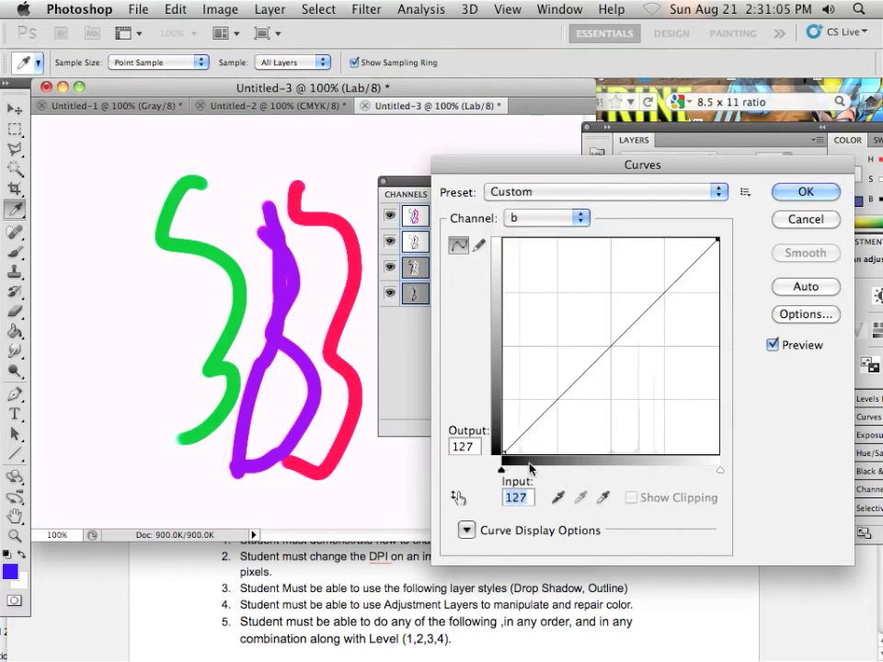
drag(501, 470, 573, 470)
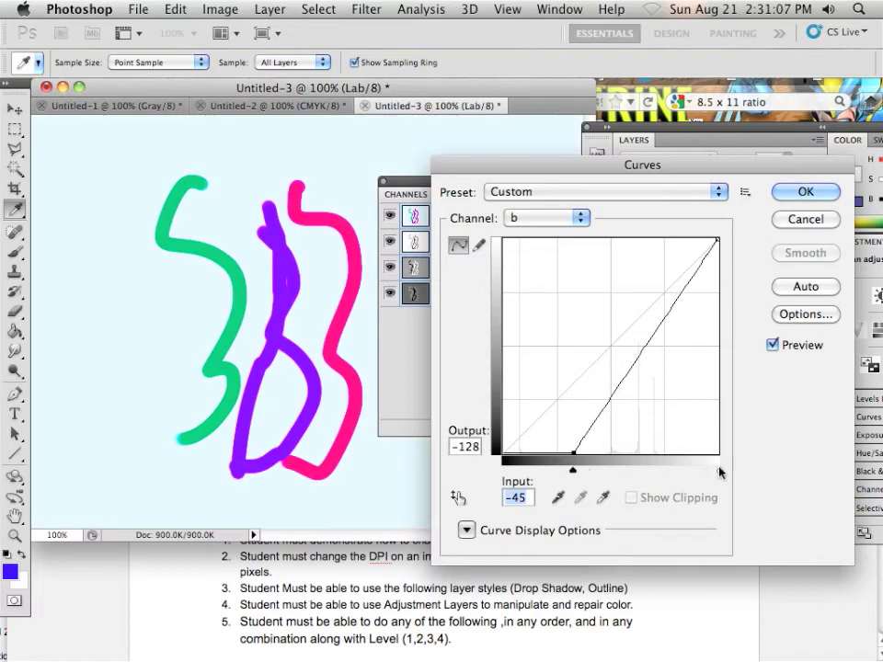
drag(720, 470, 634, 471)
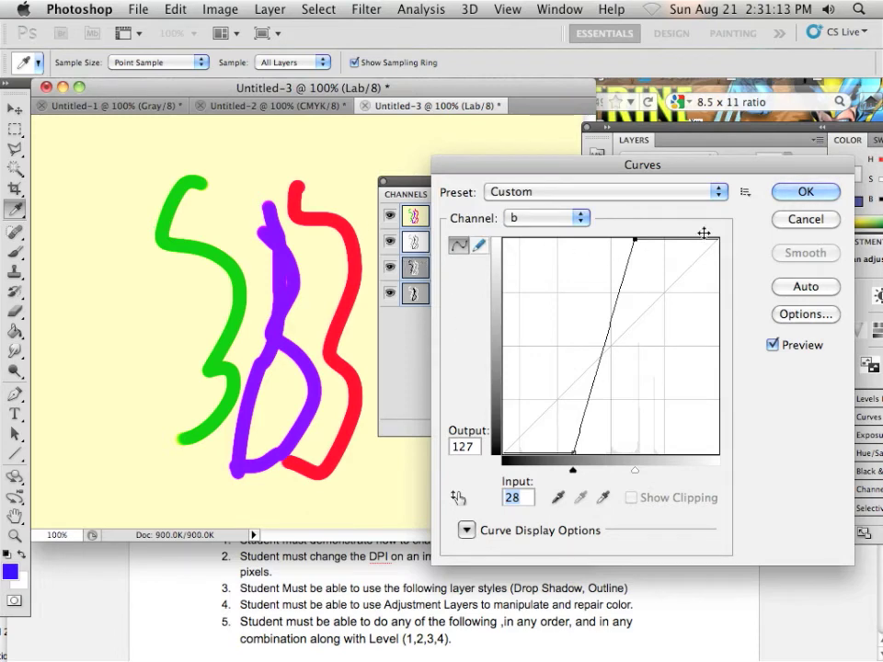
click(804, 191)
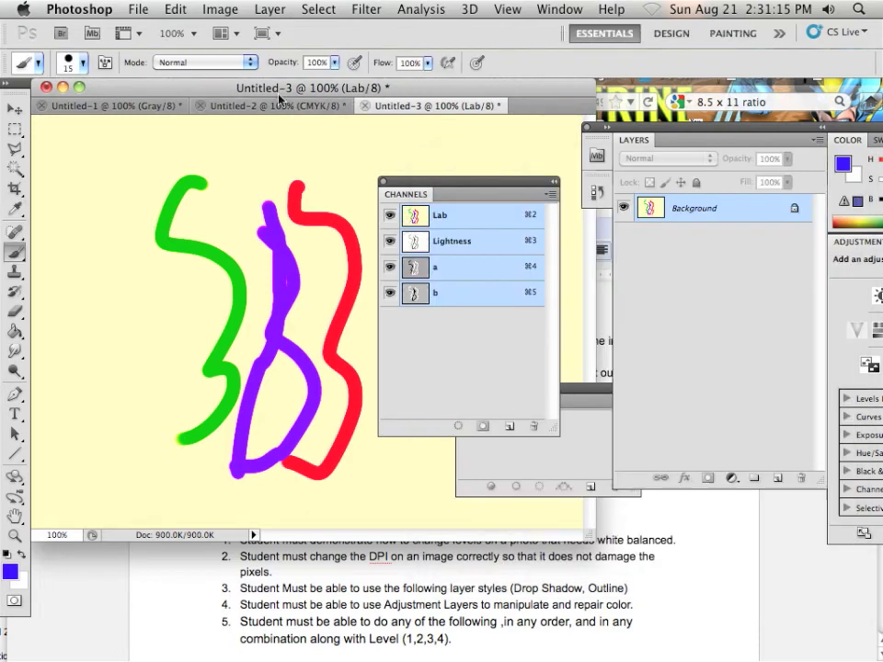
- Convert the adjusted Lab image to CMYK Color mode, accepting the U.S. Web Coated (SWOP) v2 profile
click(220, 9)
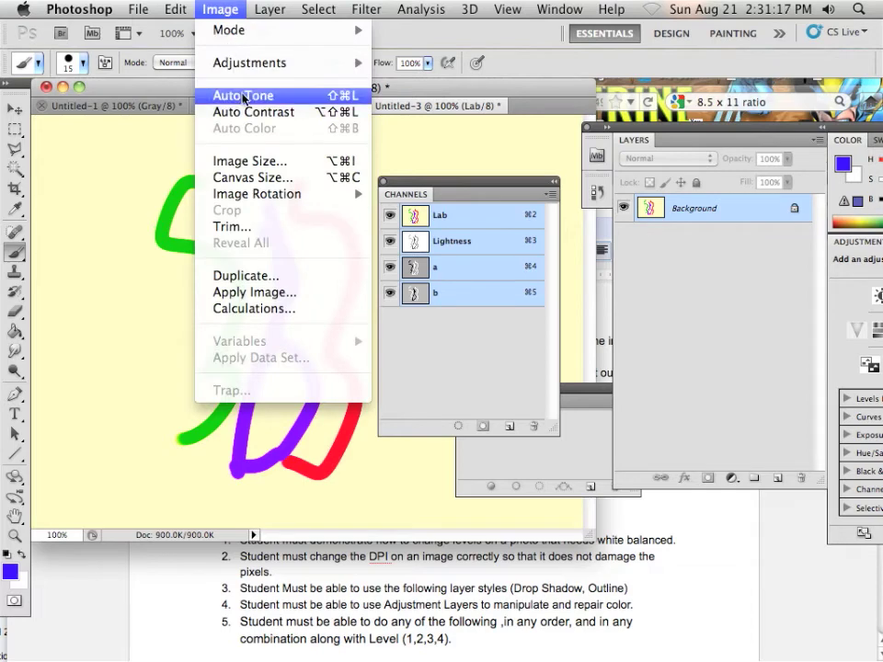
mouse_move(290, 60)
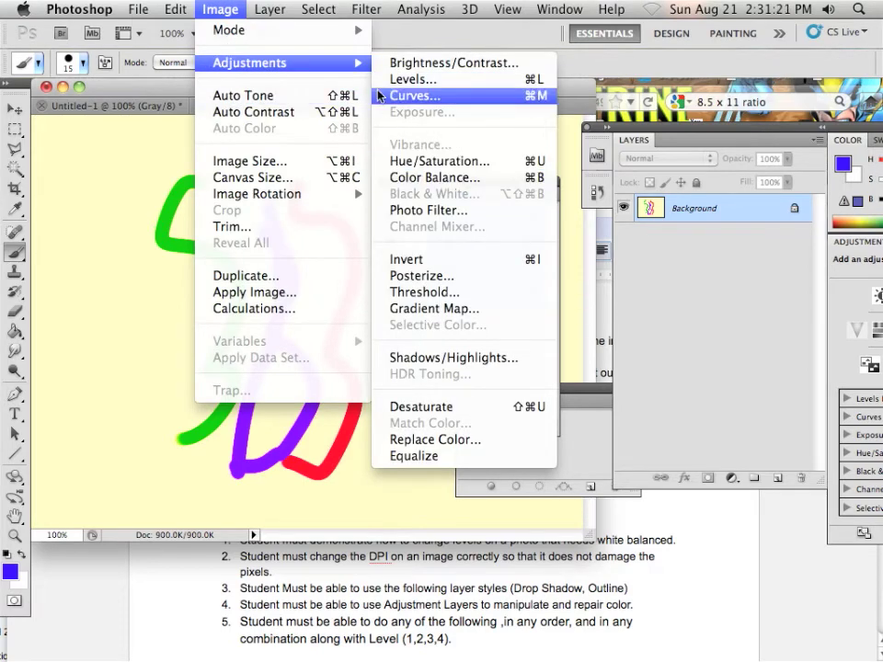
mouse_move(355, 35)
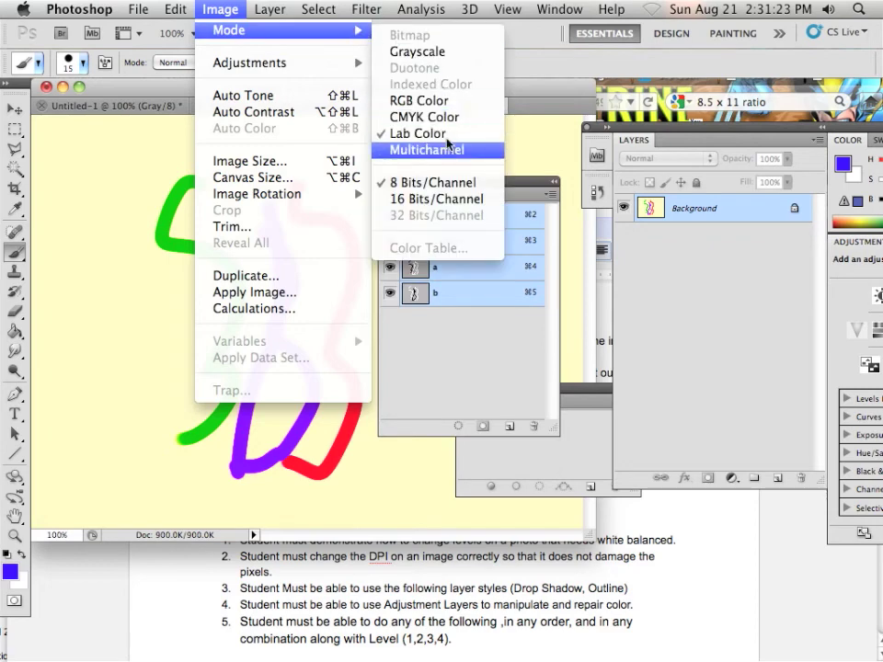
click(438, 117)
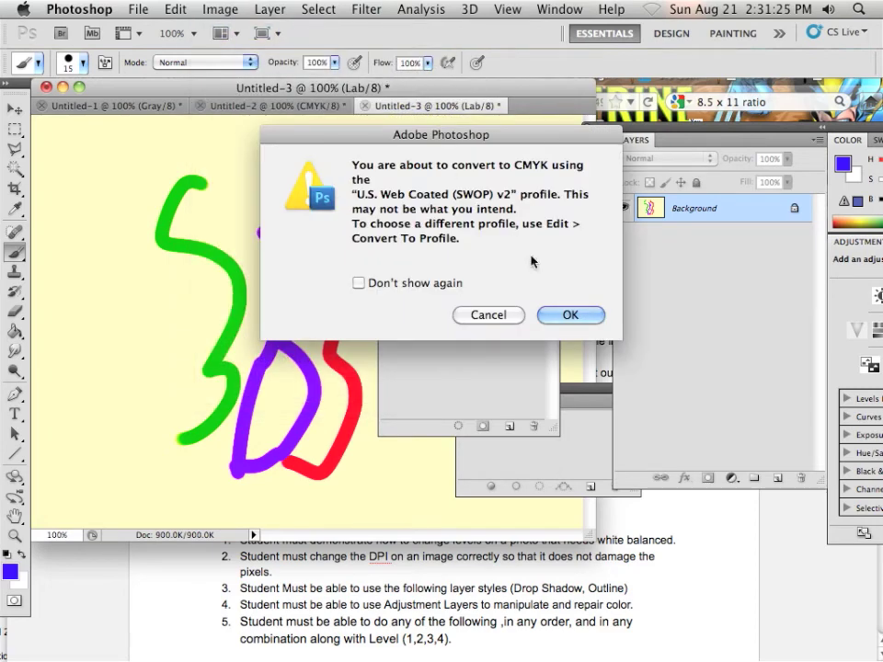
click(568, 315)
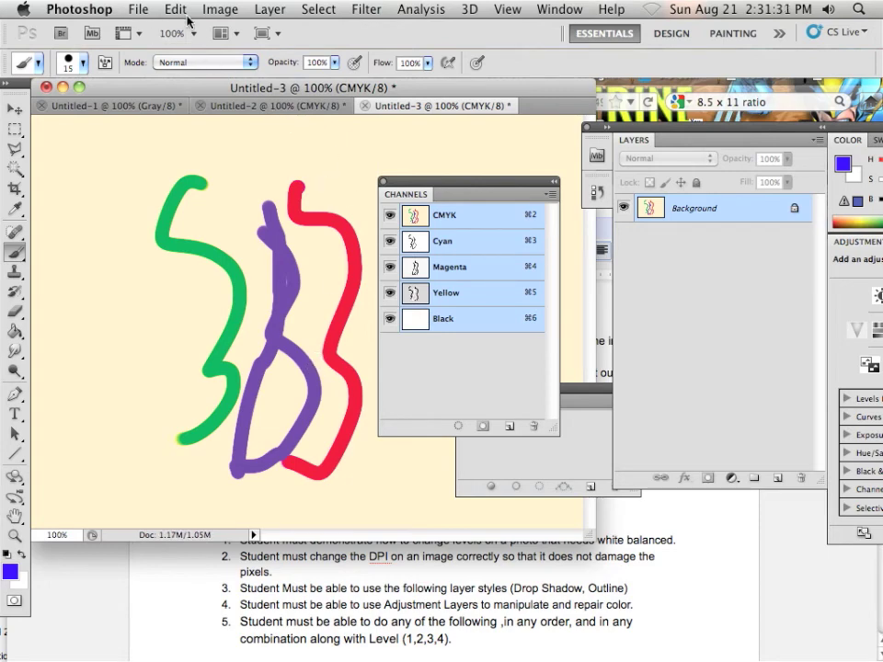
- Create a new 640 x 480 pixel document at 72 pixels/inch in Bitmap color mode with a white background
click(122, 8)
click(112, 27)
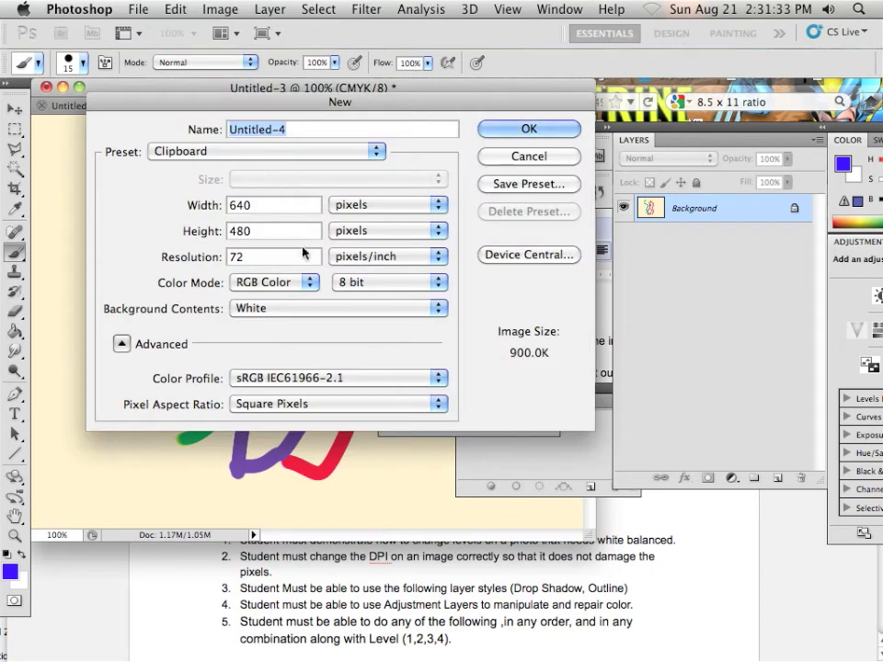
click(308, 282)
click(324, 254)
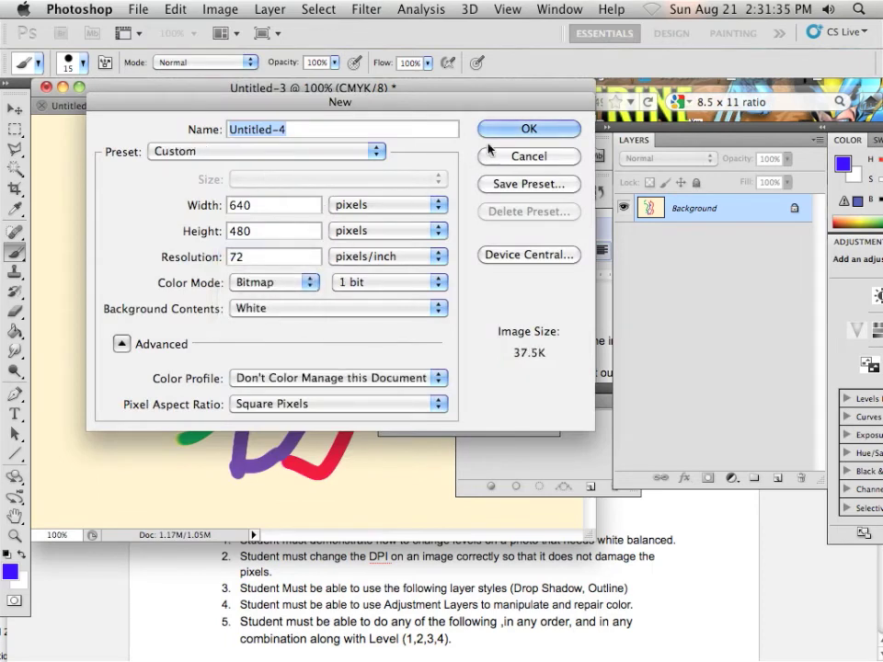
key(Return)
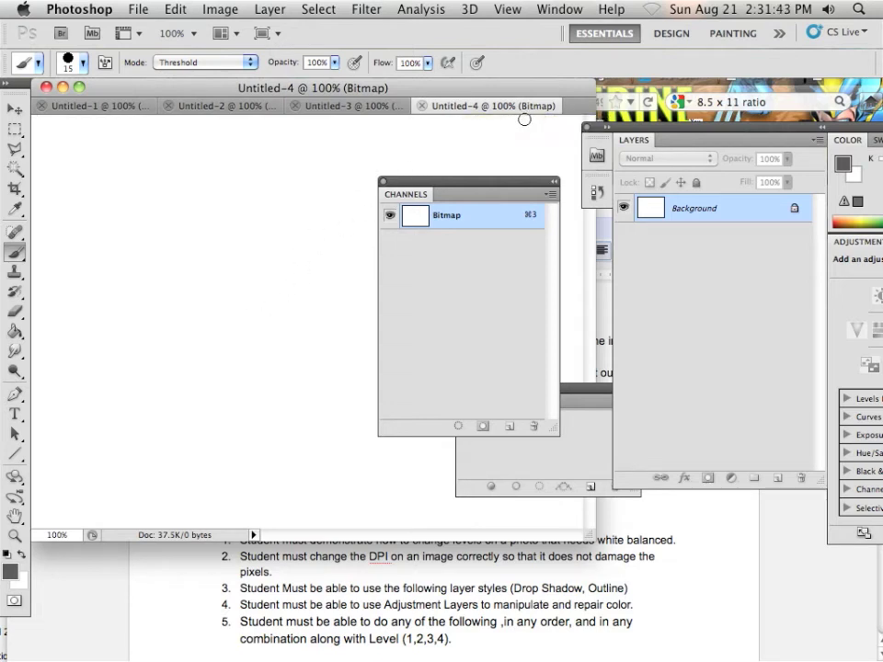
- Pick a foreground color and brush a zigzag stroke across the middle of the bitmap canvas
click(11, 571)
drag(289, 356, 358, 352)
click(536, 328)
mouse_move(149, 244)
mouse_down()
mouse_move(240, 350)
mouse_move(345, 311)
mouse_up()
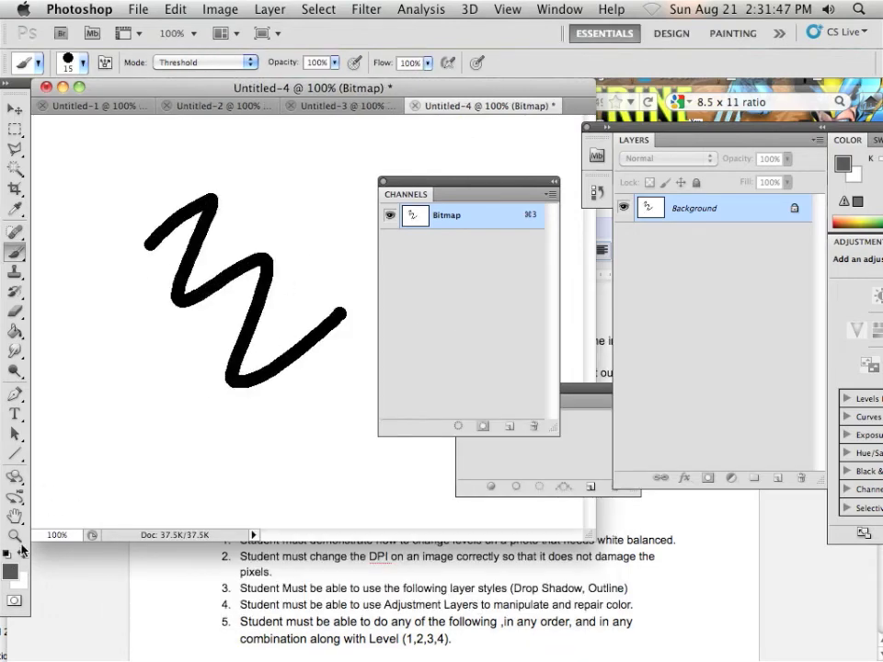
- Pick two more foreground colors in turn and scribble over the zigzag with each one
click(11, 572)
mouse_move(248, 332)
mouse_down()
mouse_move(242, 349)
mouse_move(228, 343)
mouse_up()
click(549, 323)
mouse_move(290, 324)
mouse_down()
mouse_move(264, 416)
mouse_move(193, 257)
mouse_move(169, 311)
mouse_up()
click(7, 572)
drag(229, 345, 250, 451)
click(544, 317)
mouse_move(371, 376)
mouse_down()
mouse_move(366, 296)
mouse_move(252, 244)
mouse_move(138, 166)
mouse_move(179, 262)
mouse_move(212, 266)
mouse_move(269, 214)
mouse_up()
- Convert the bitmap image to Grayscale mode, accepting the default size ratio
click(219, 12)
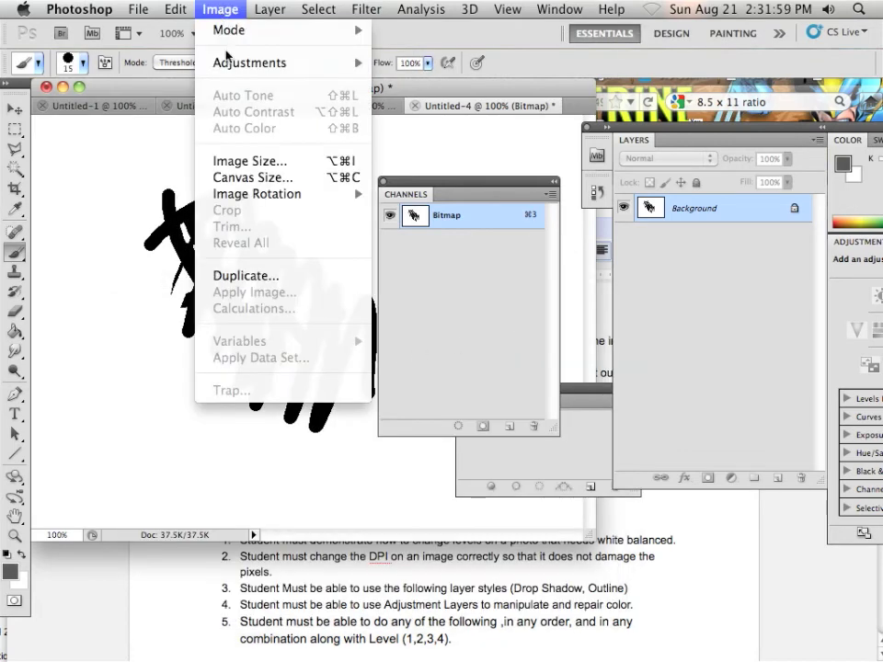
mouse_move(246, 32)
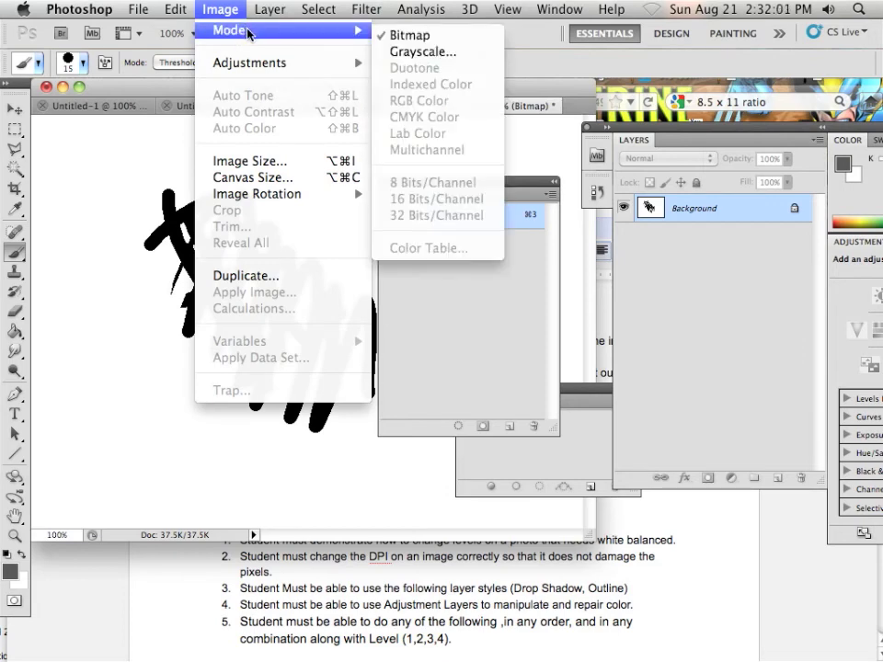
click(415, 53)
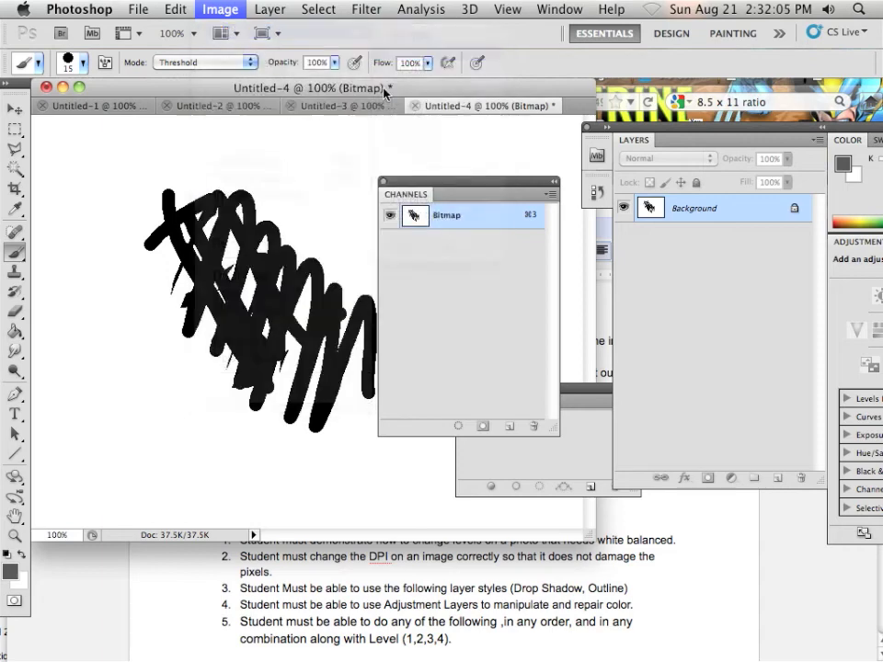
click(485, 306)
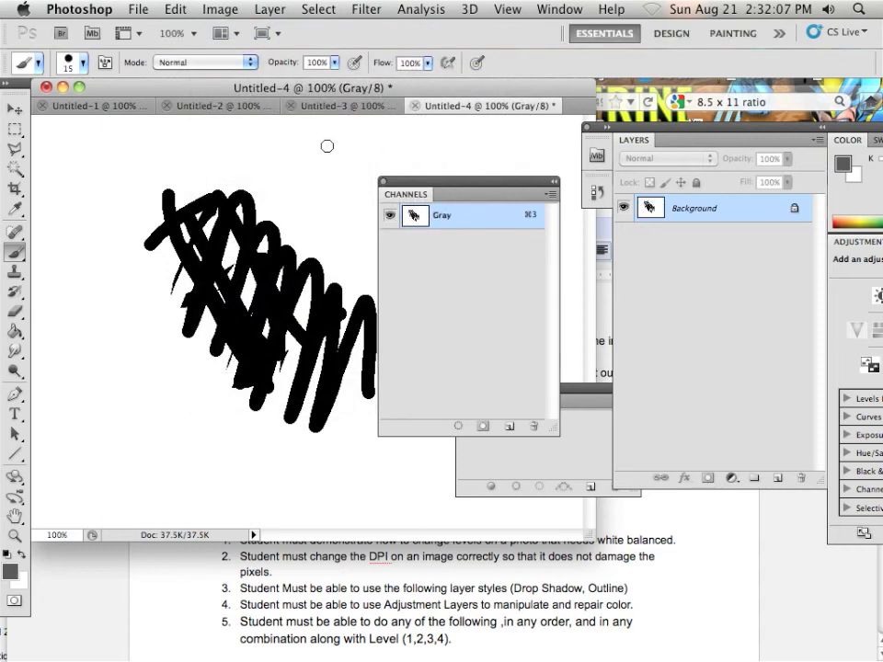
- Convert the grayscale image to RGB Color mode and brush muted blue strokes over the black scribble
click(219, 11)
mouse_move(223, 28)
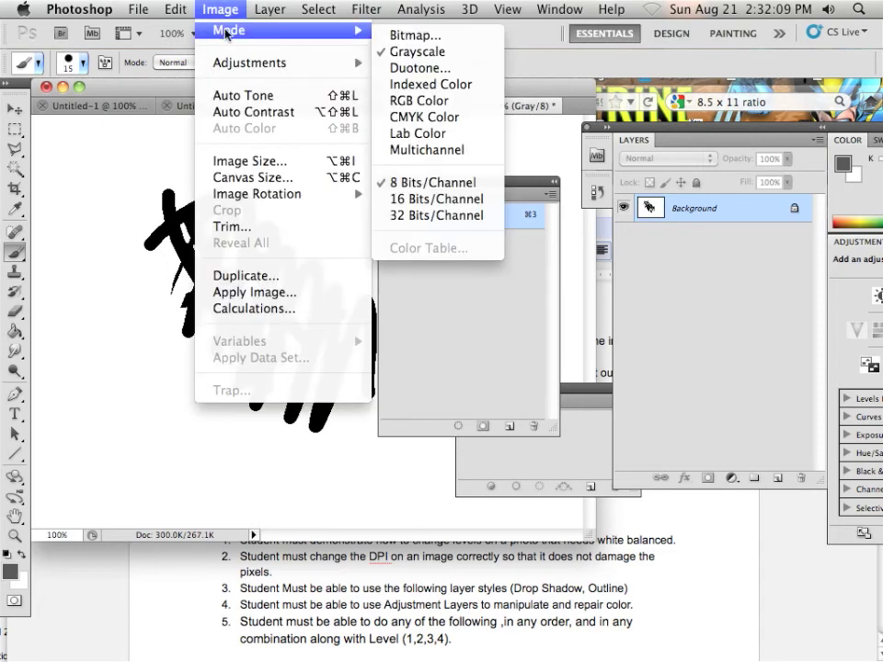
click(435, 105)
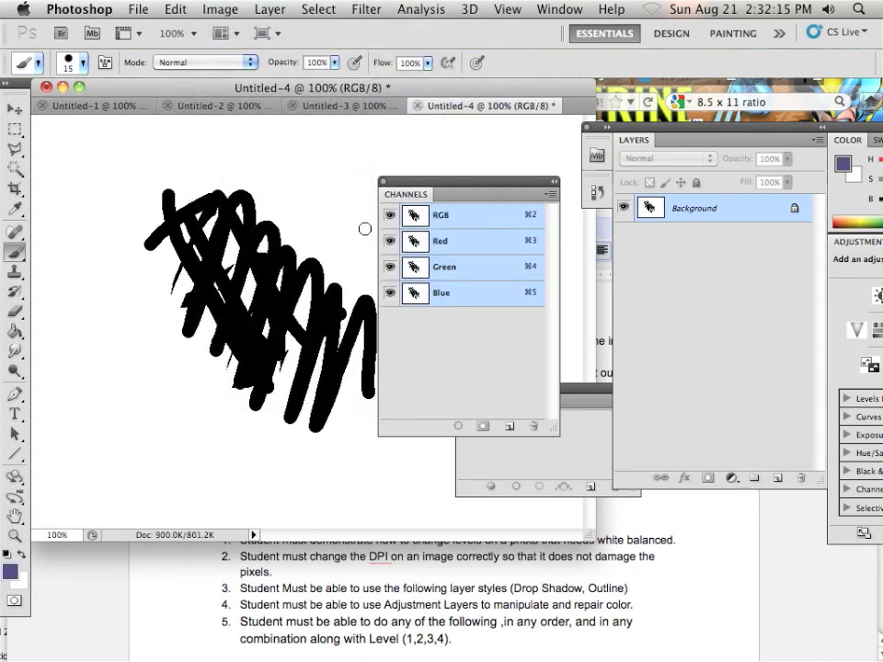
mouse_move(309, 232)
mouse_down()
mouse_move(289, 193)
mouse_move(338, 322)
mouse_move(313, 370)
mouse_move(338, 386)
mouse_up()
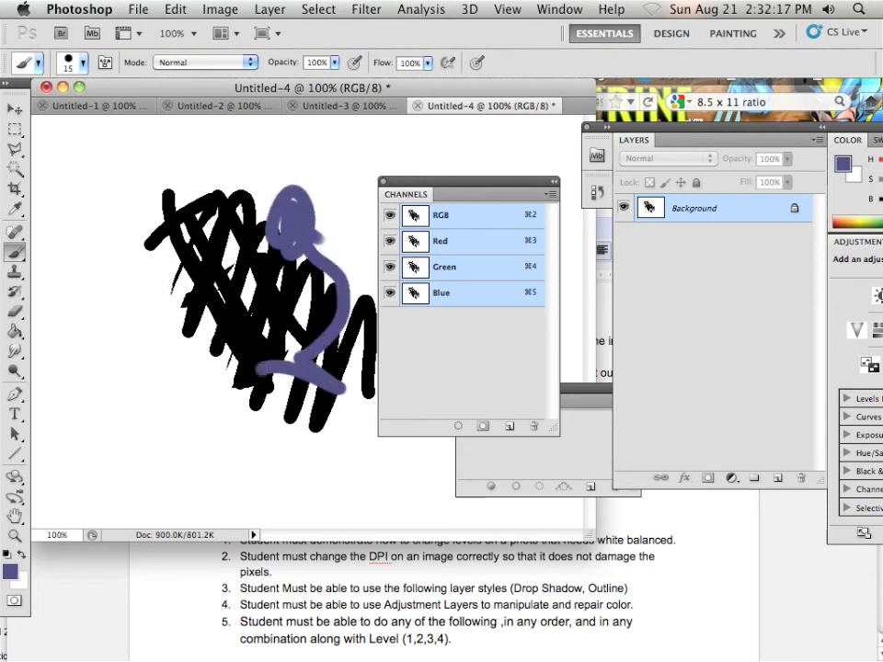
mouse_move(264, 368)
mouse_down()
mouse_move(271, 304)
mouse_move(292, 342)
mouse_up()
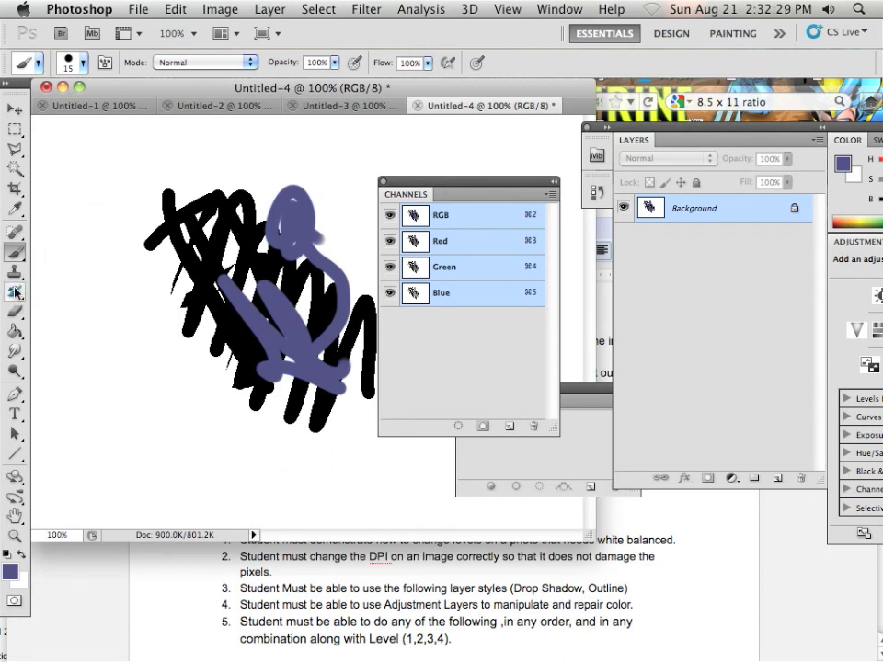
click(220, 9)
mouse_move(242, 65)
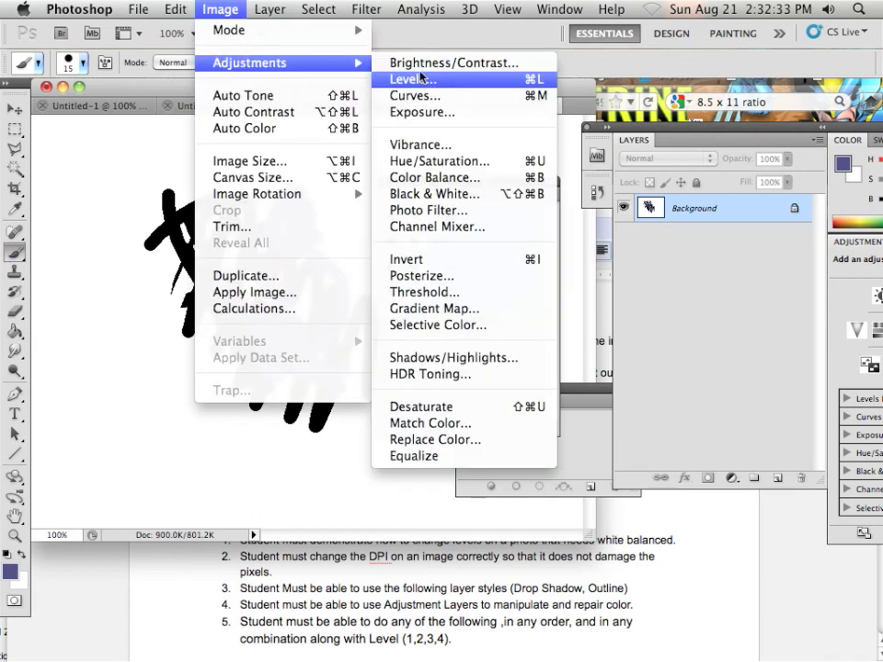
mouse_move(315, 30)
click(422, 107)
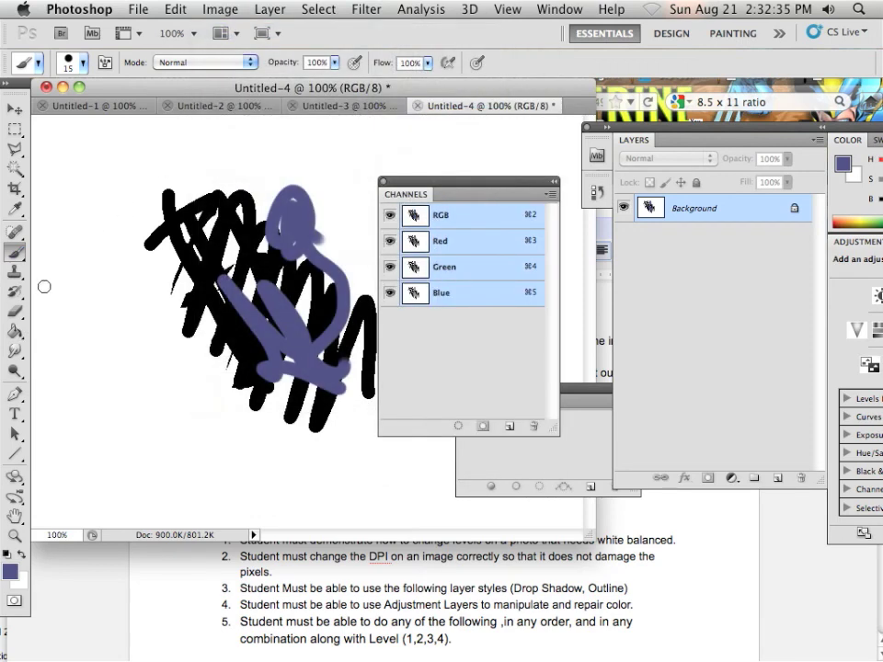
- Set the foreground color to a bright saturated blue and brush a long curving stroke down beside the black scribble
click(11, 570)
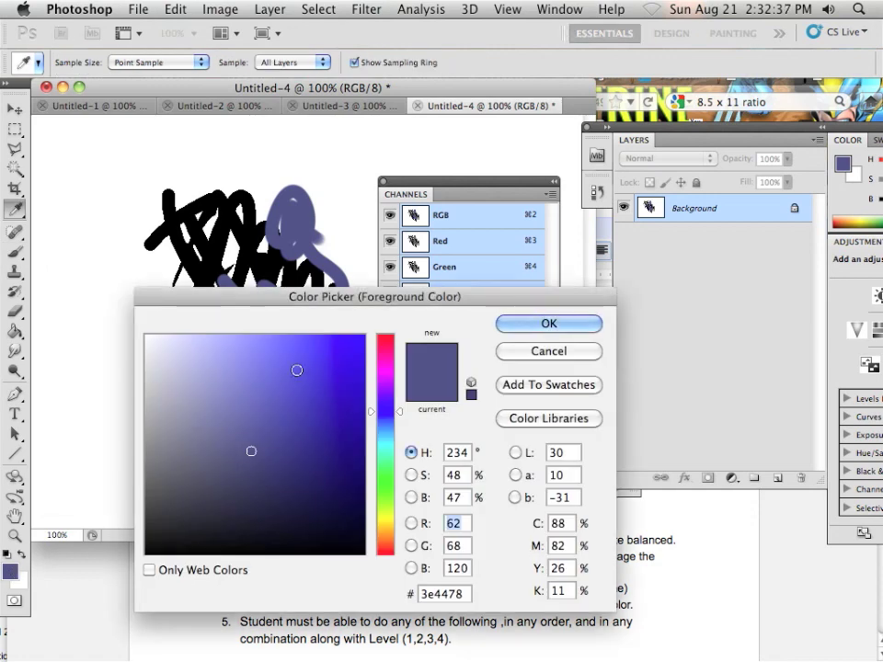
click(359, 358)
click(363, 343)
click(548, 323)
key(b)
drag(132, 177, 195, 489)
- Convert the RGB scribble image to CMYK Color mode, accepting the profile notice
click(220, 9)
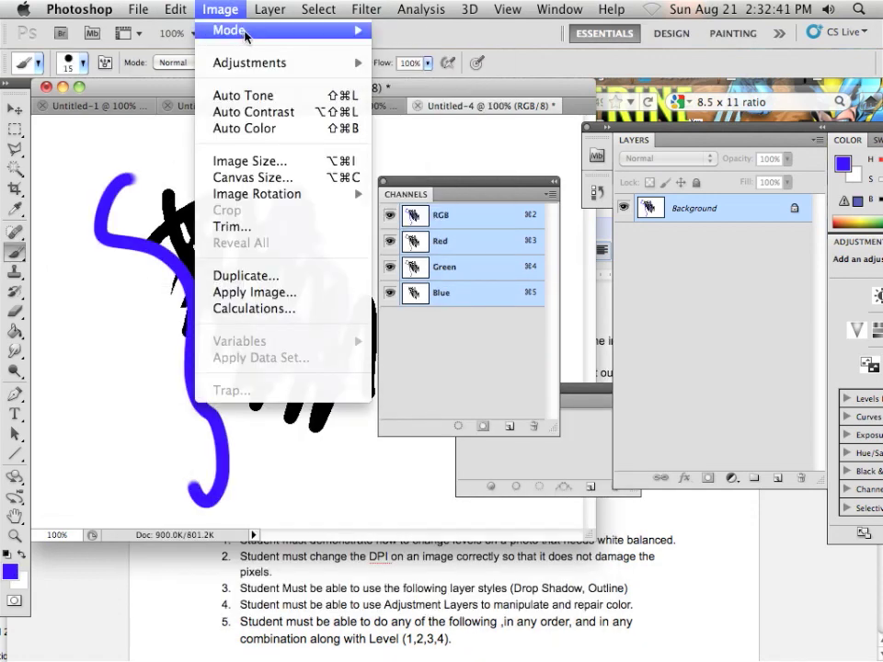
mouse_move(233, 32)
click(396, 117)
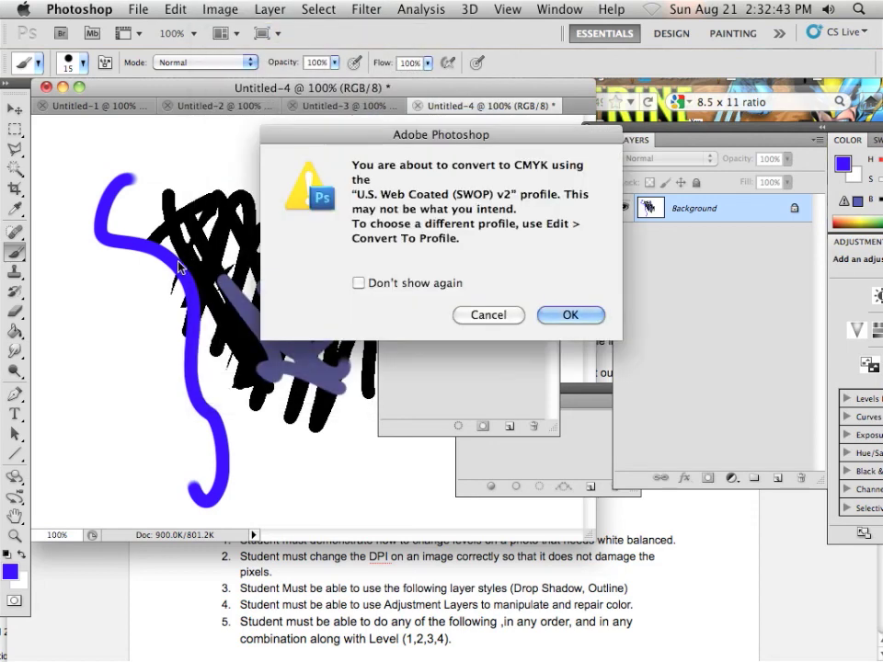
click(571, 319)
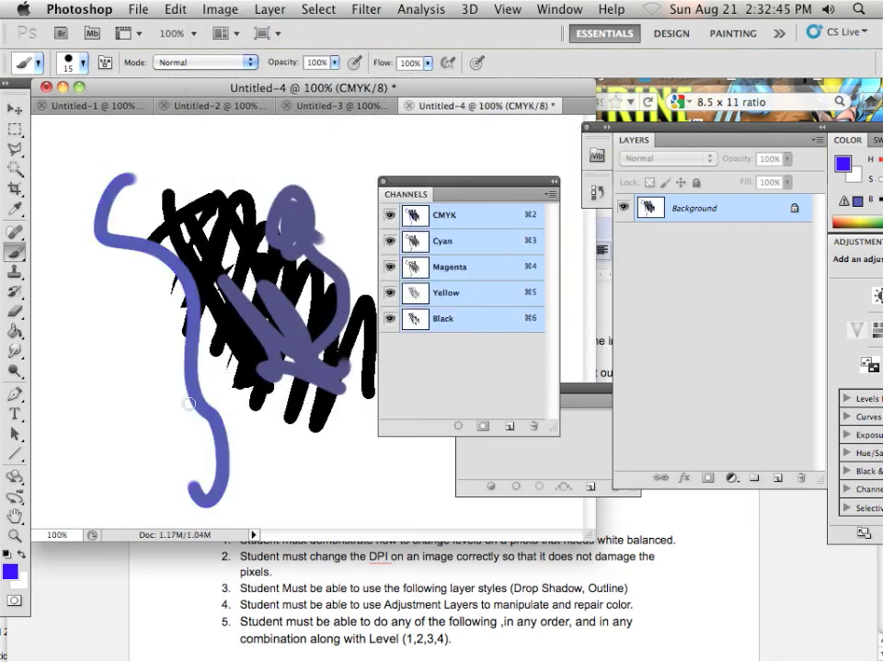